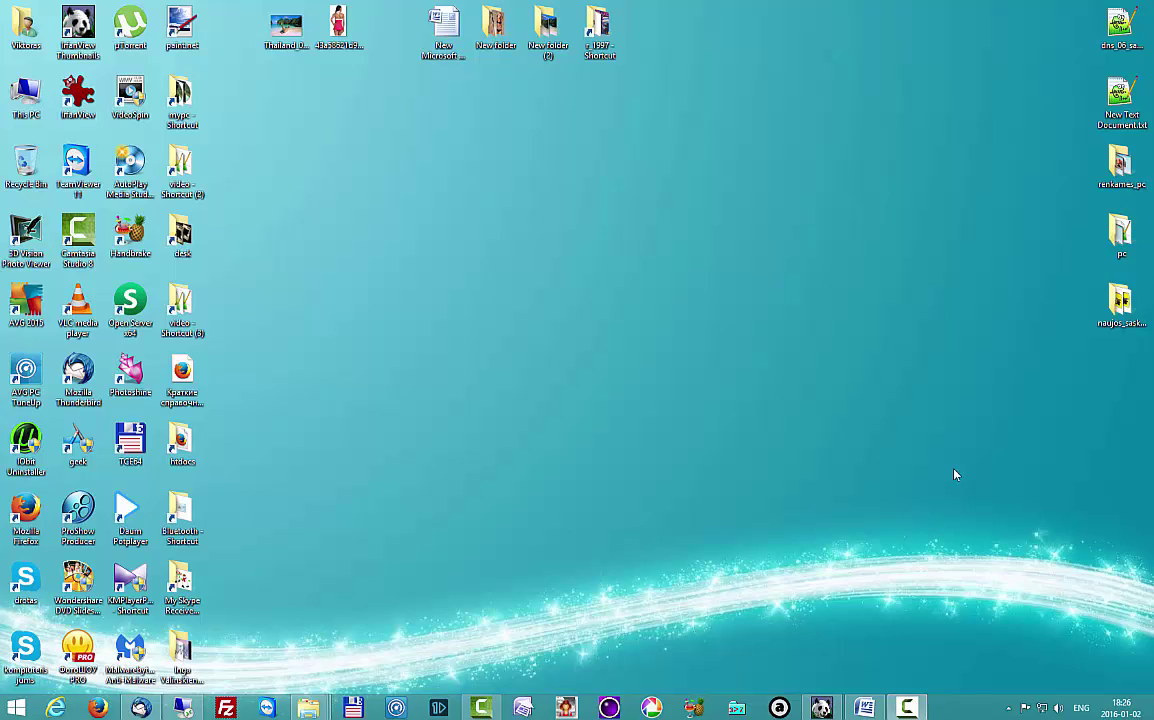
# View the Thailand_0006.jpg beach photo and the photo of the woman in the pink swimsuit from the desktop, closing each one.
pyautogui.doubleClick(287, 30)
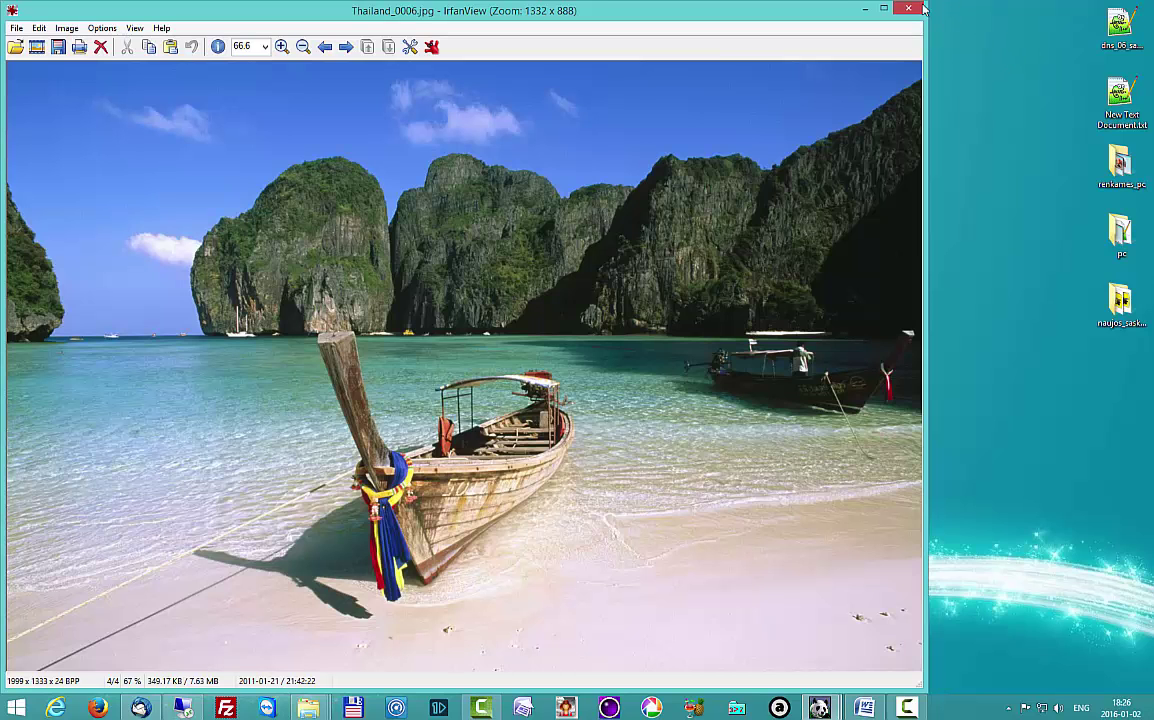
pyautogui.press('Escape')
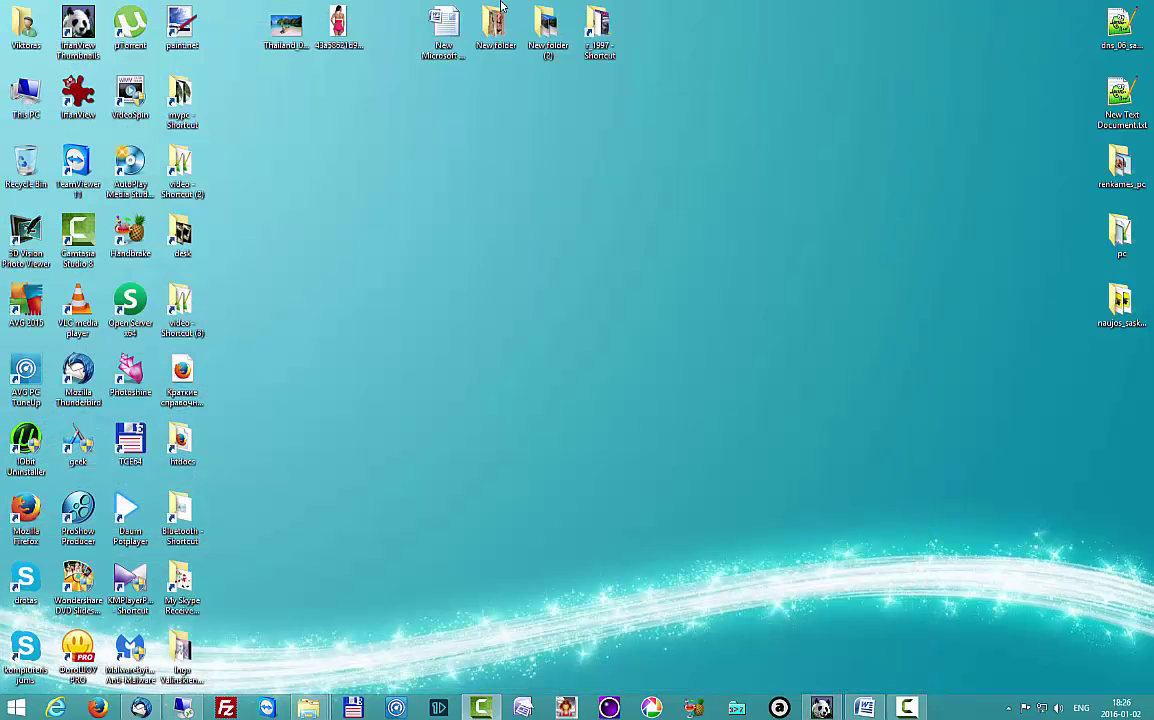
pyautogui.doubleClick(338, 25)
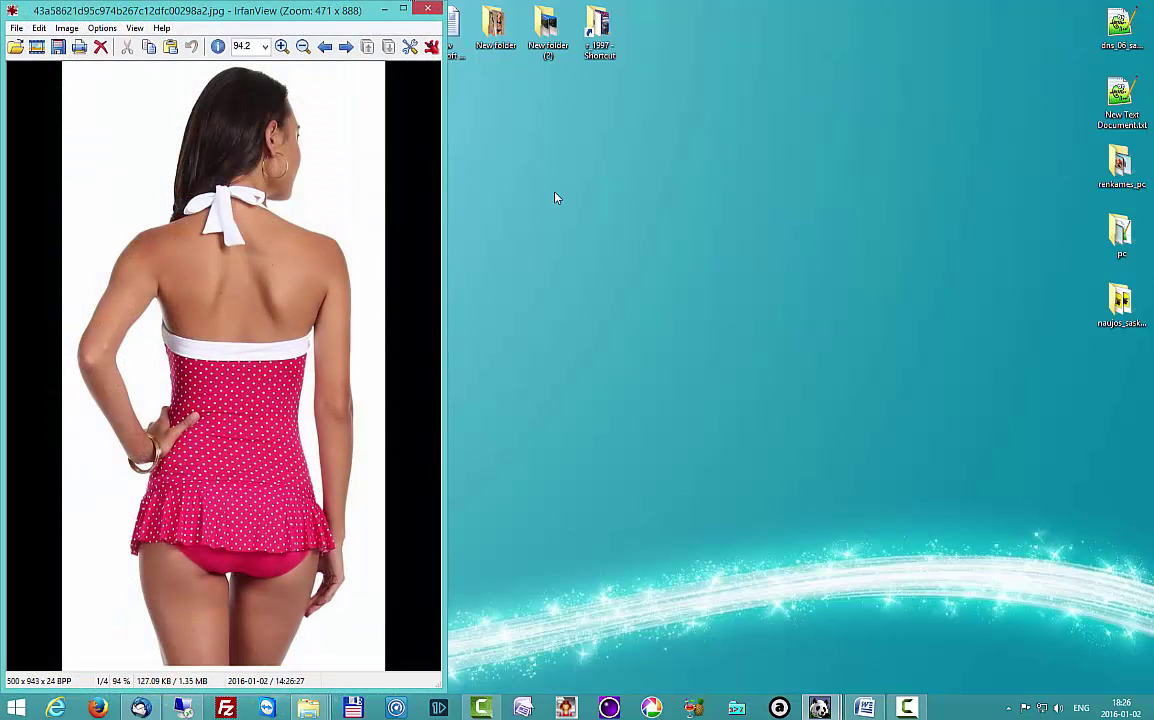
pyautogui.click(430, 11)
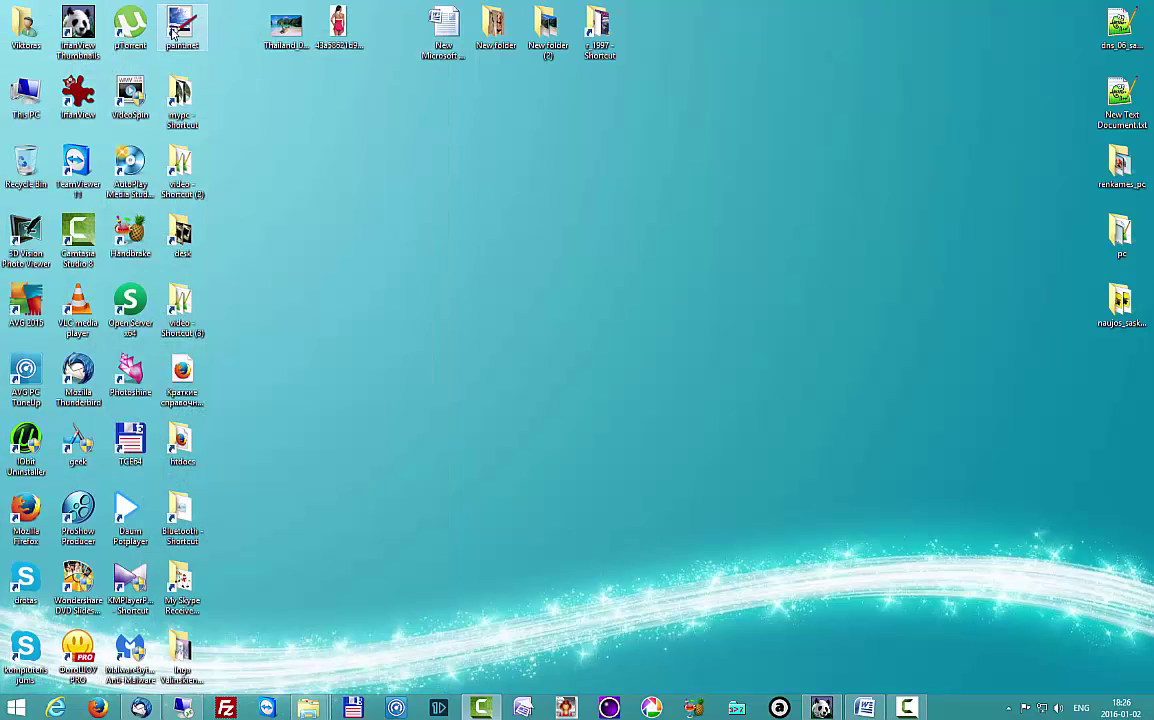
pyautogui.click(344, 30)
pyautogui.doubleClick(345, 30)
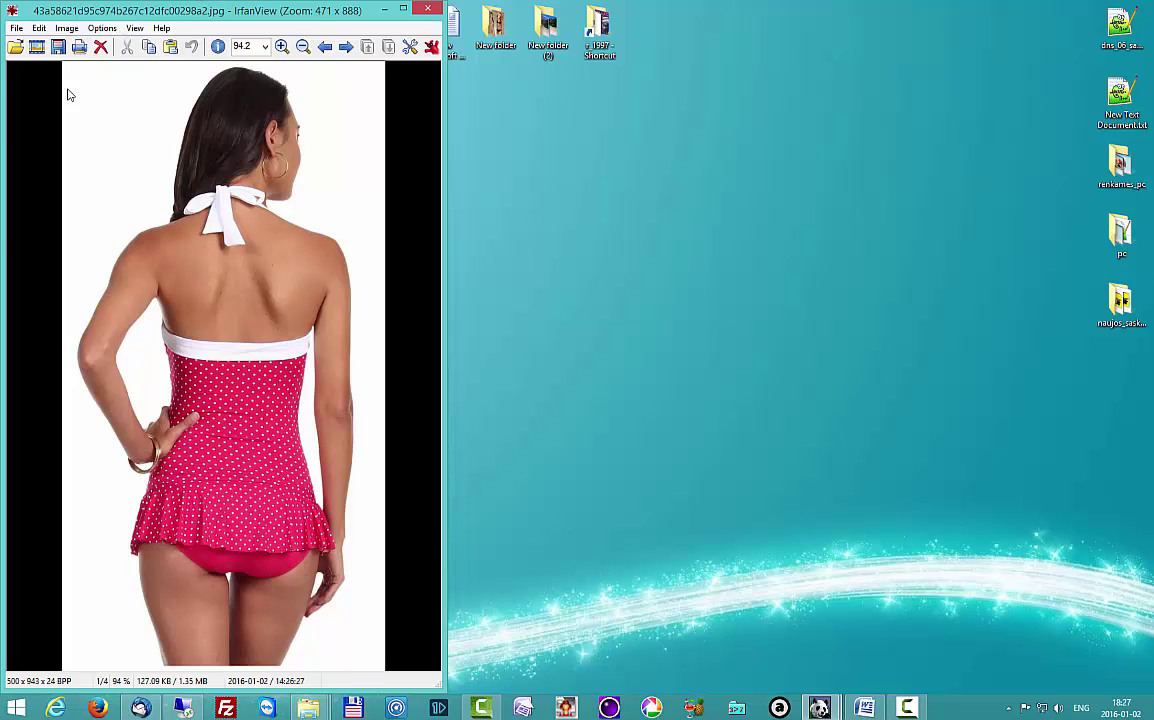
pyautogui.click(427, 10)
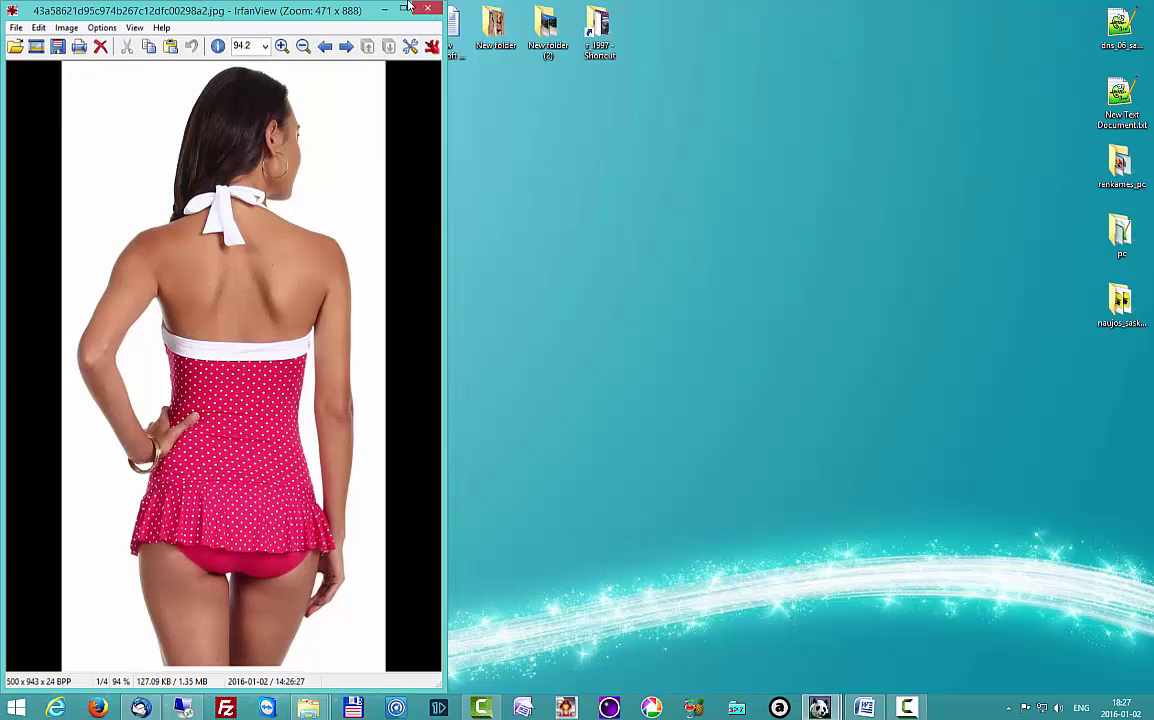
# Switch to the Word document, copy the address pixlr.com and minimize the document.
pyautogui.click(864, 708)
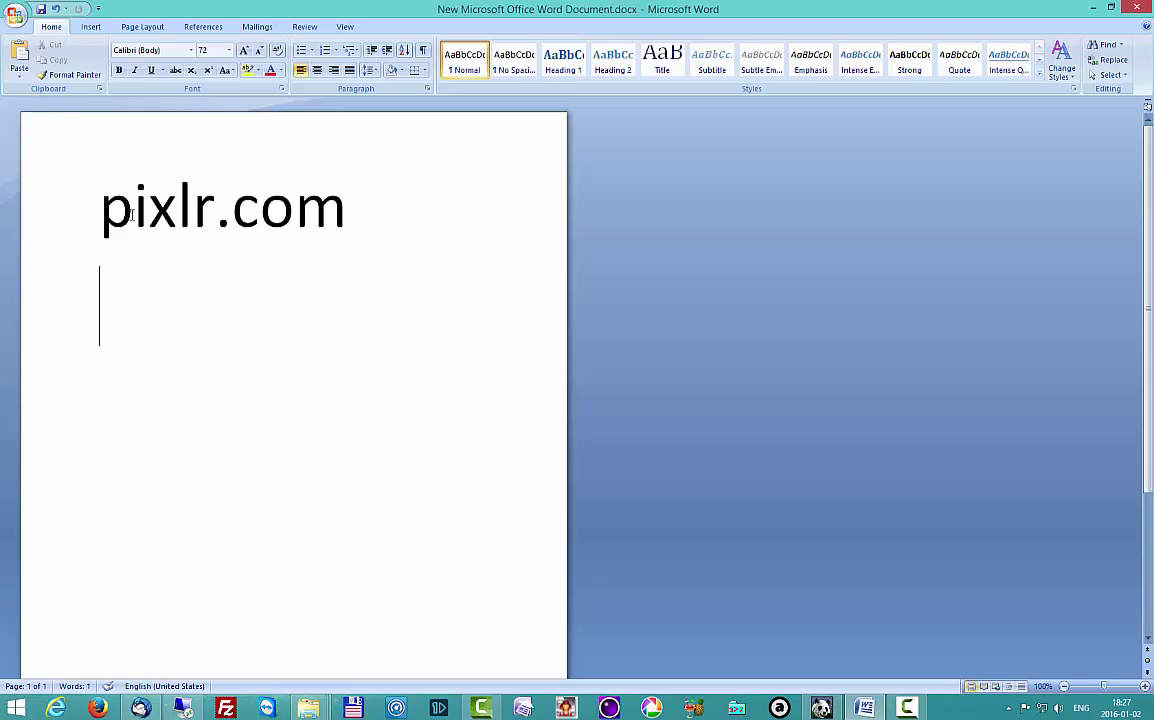
pyautogui.moveTo(100, 210); pyautogui.dragTo(348, 210)
pyautogui.rightClick(275, 216)
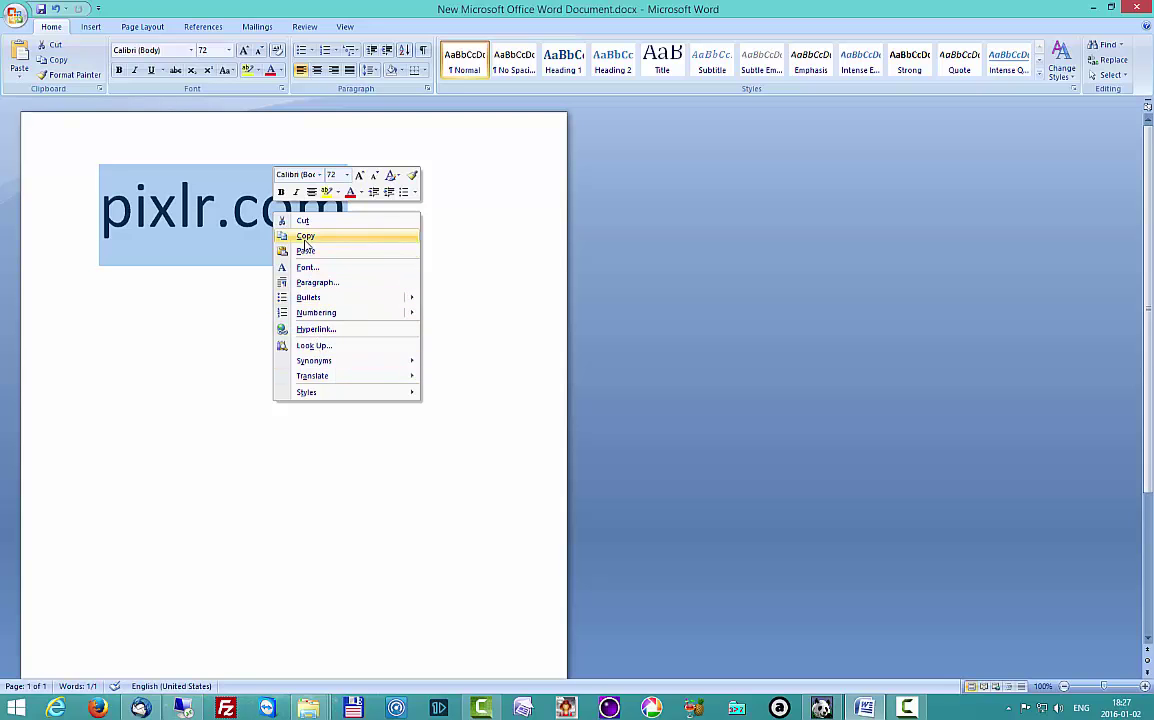
pyautogui.click(305, 238)
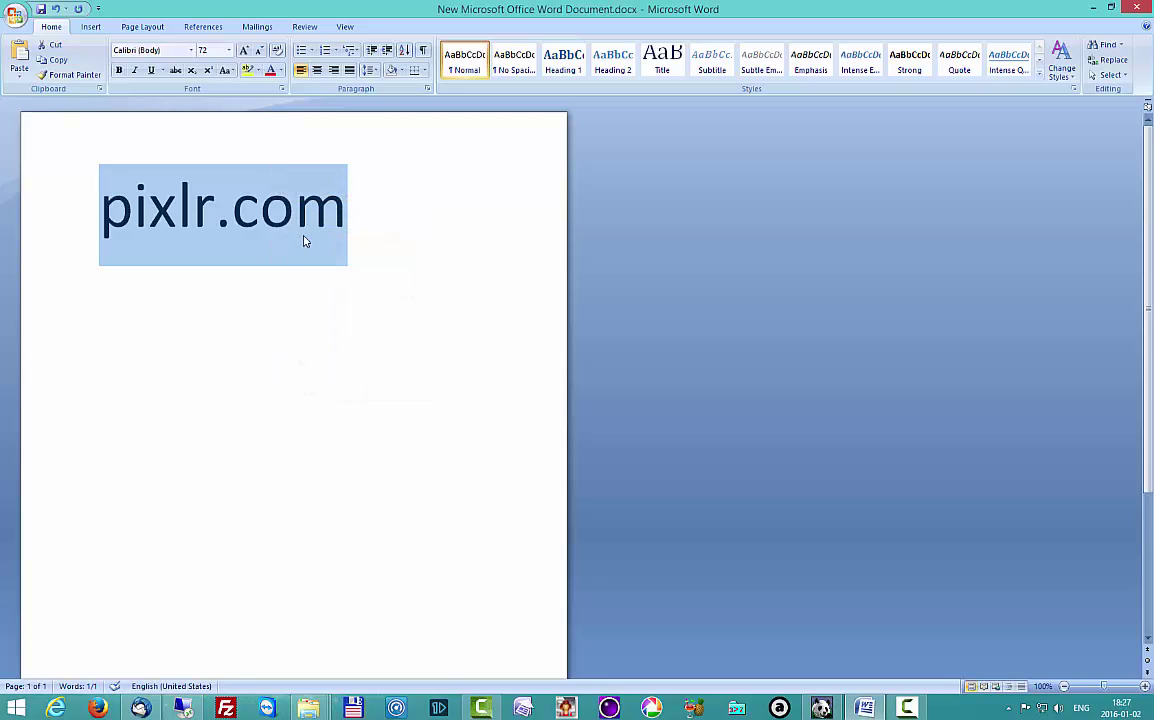
pyautogui.click(1094, 9)
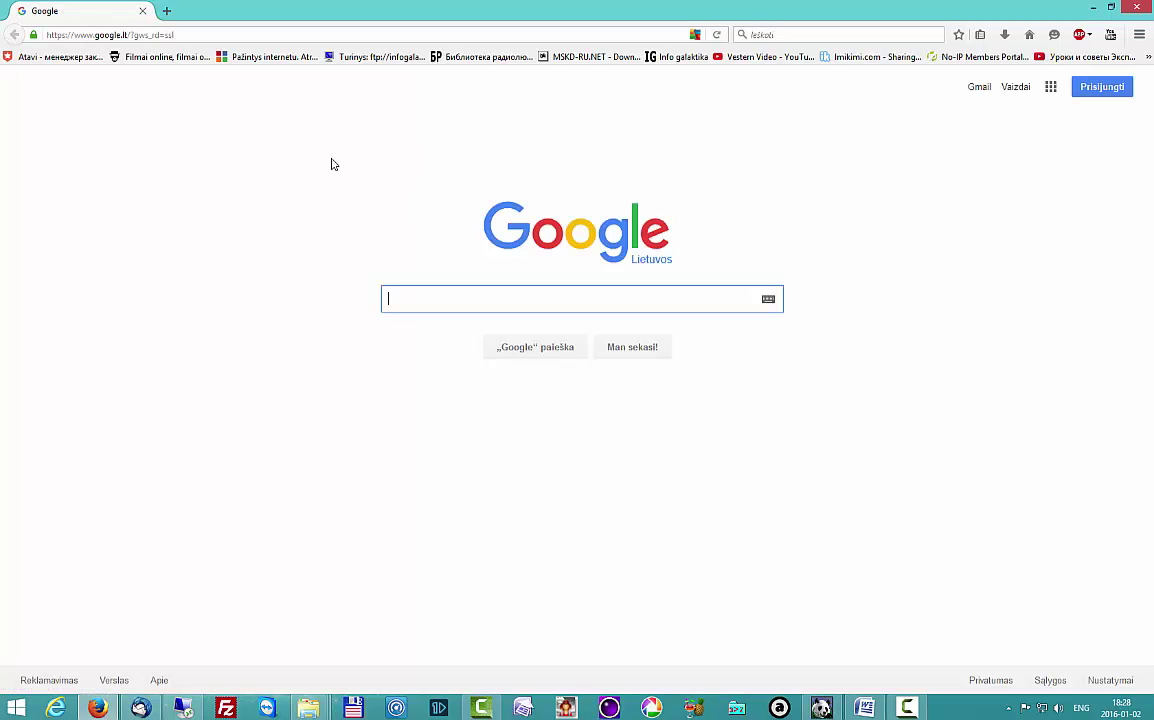
# Search Google in Firefox for the copied address pixlr.com and open the Pixlr.com photo editor website.
pyautogui.rightClick(402, 299)
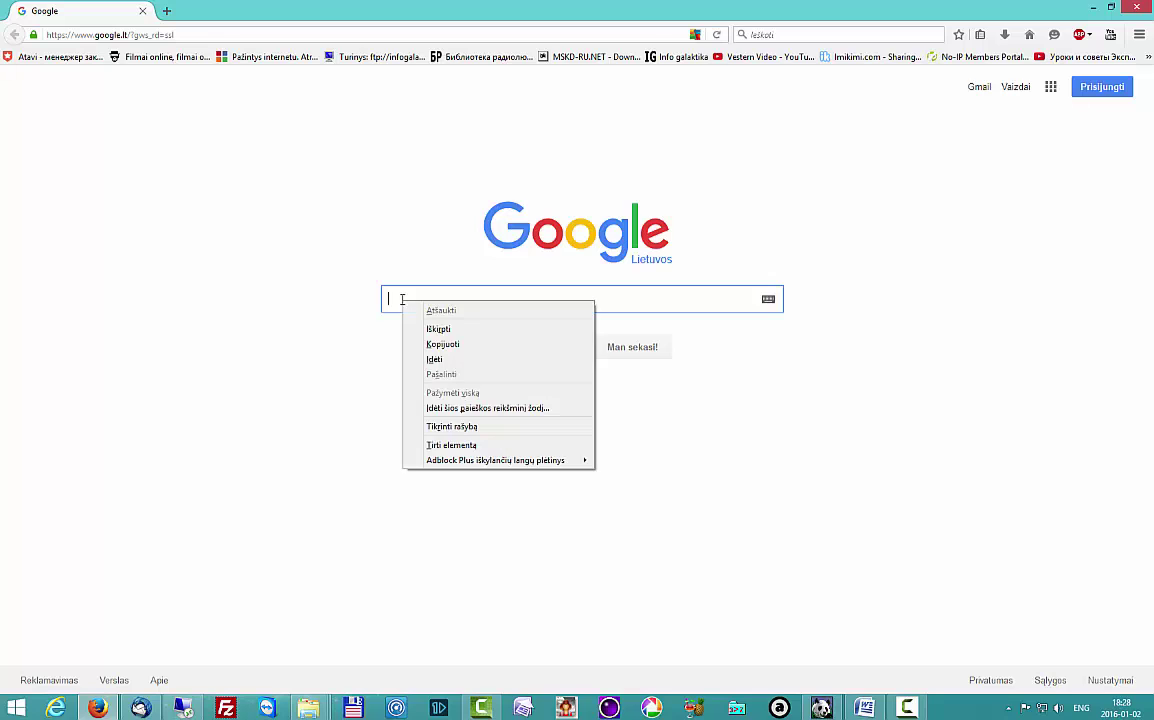
pyautogui.click(442, 362)
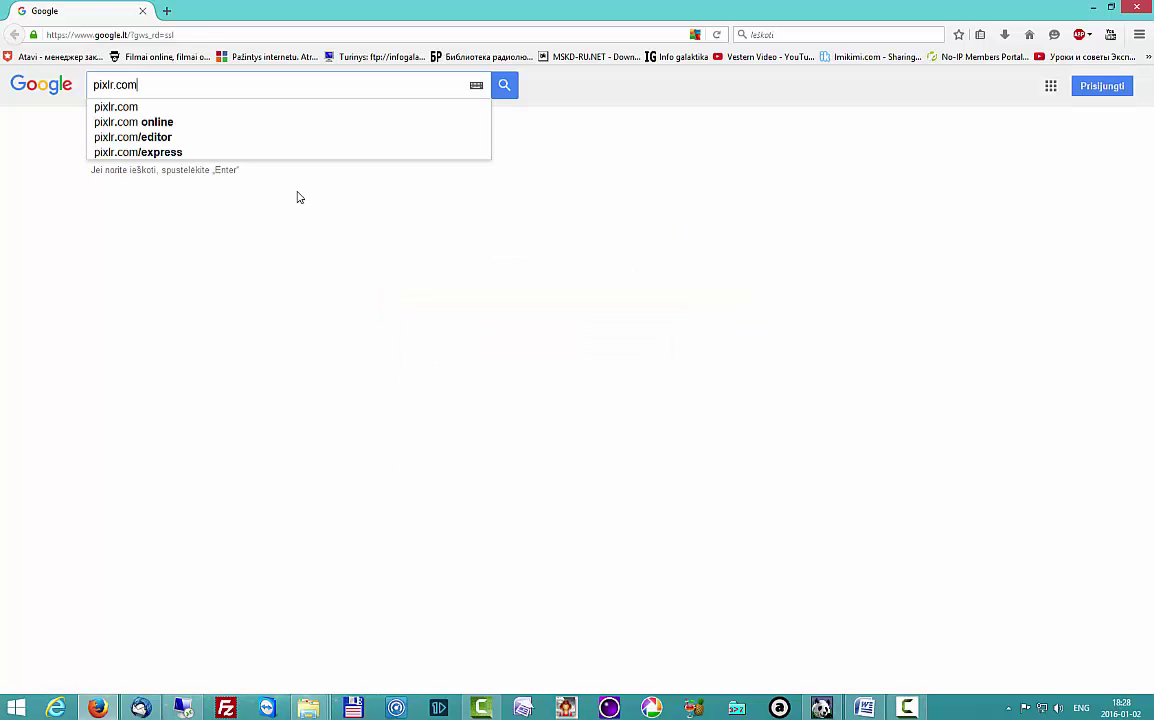
pyautogui.click(126, 110)
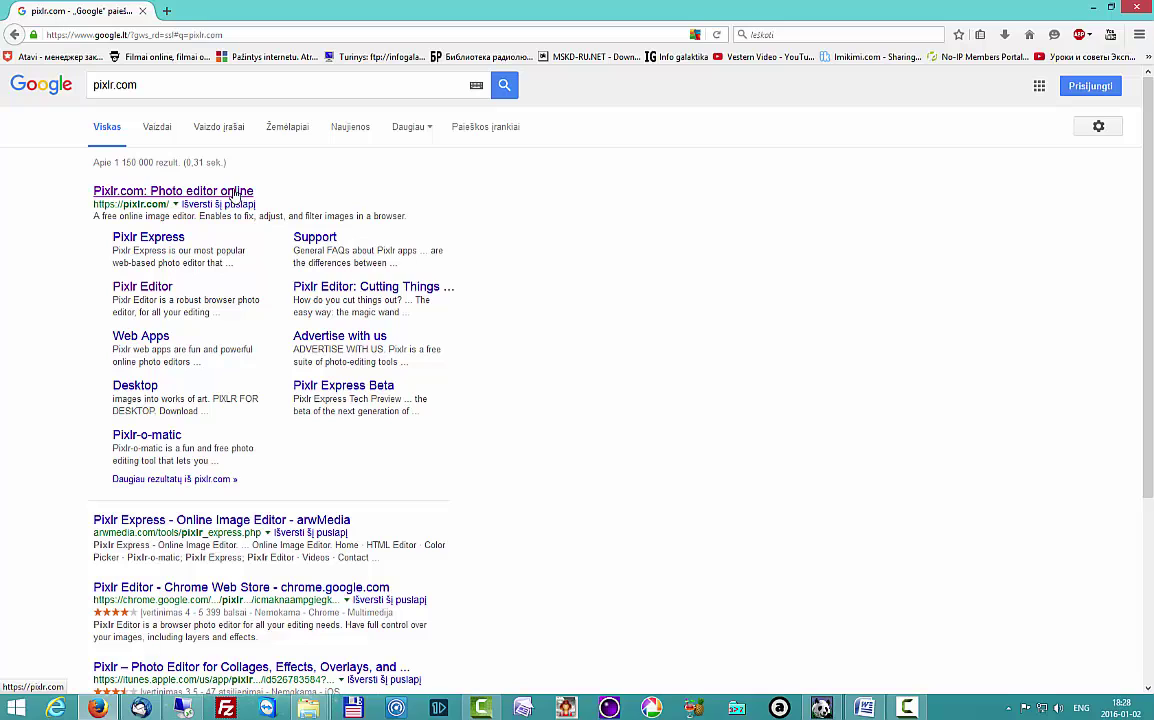
pyautogui.click(130, 195)
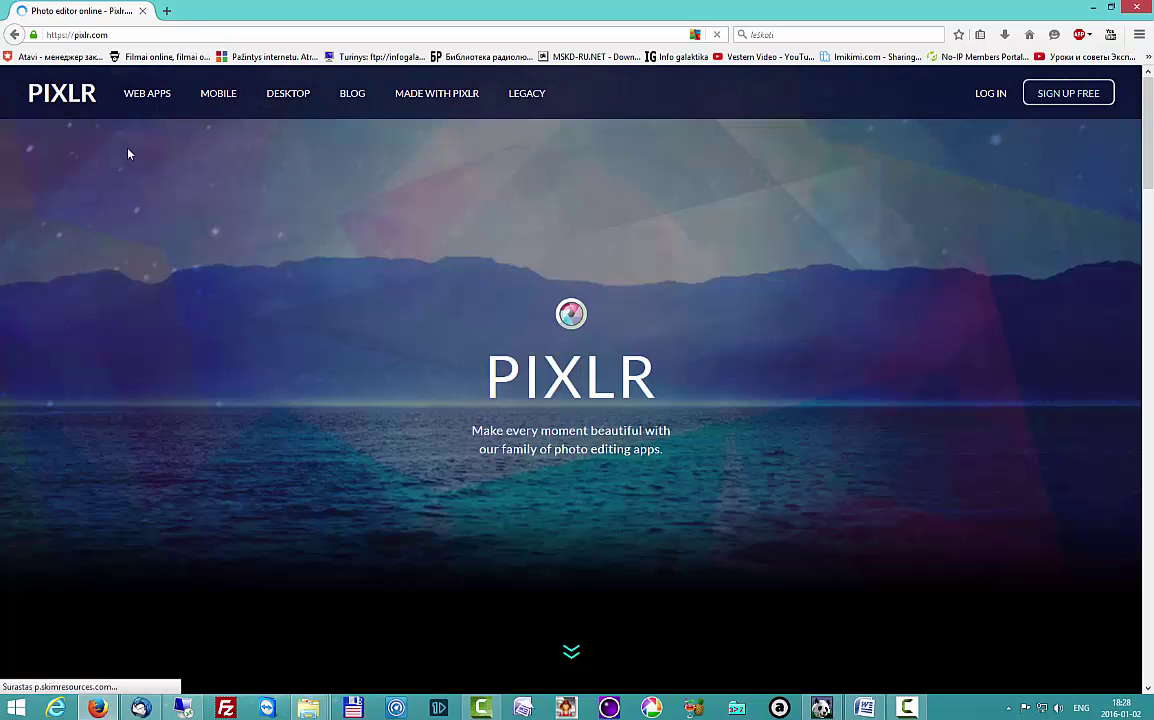
# Launch the Pixlr Editor web app from the Pixlr home page.
pyautogui.scroll(-1, 492, 637)
pyautogui.scroll(-5, 492, 637)
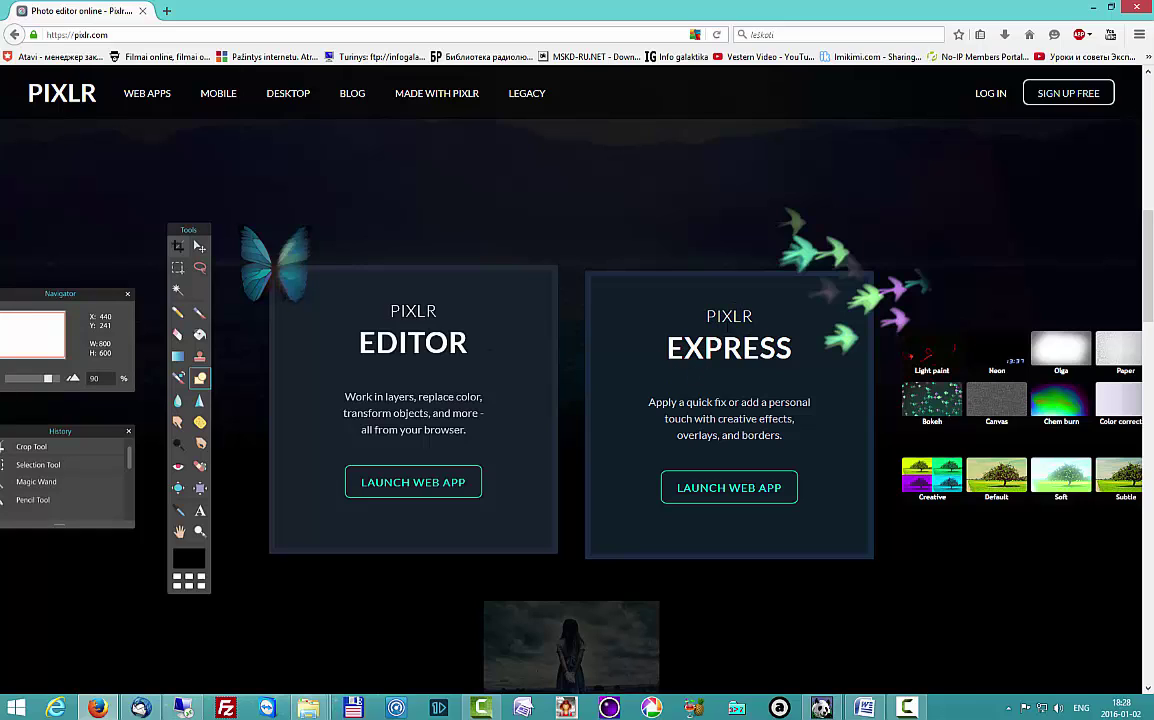
pyautogui.click(415, 484)
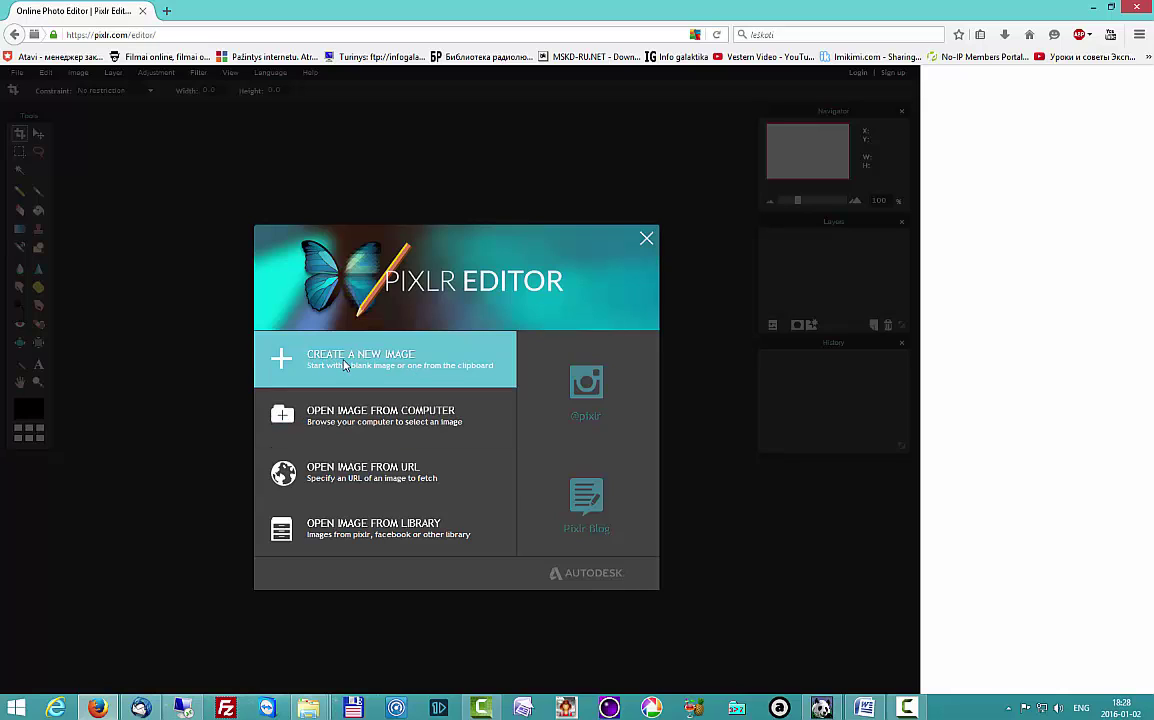
# Open the image 43a58621d95c974b267c12dfc00298a2.jpg from the computer's desktop folder.
pyautogui.click(340, 418)
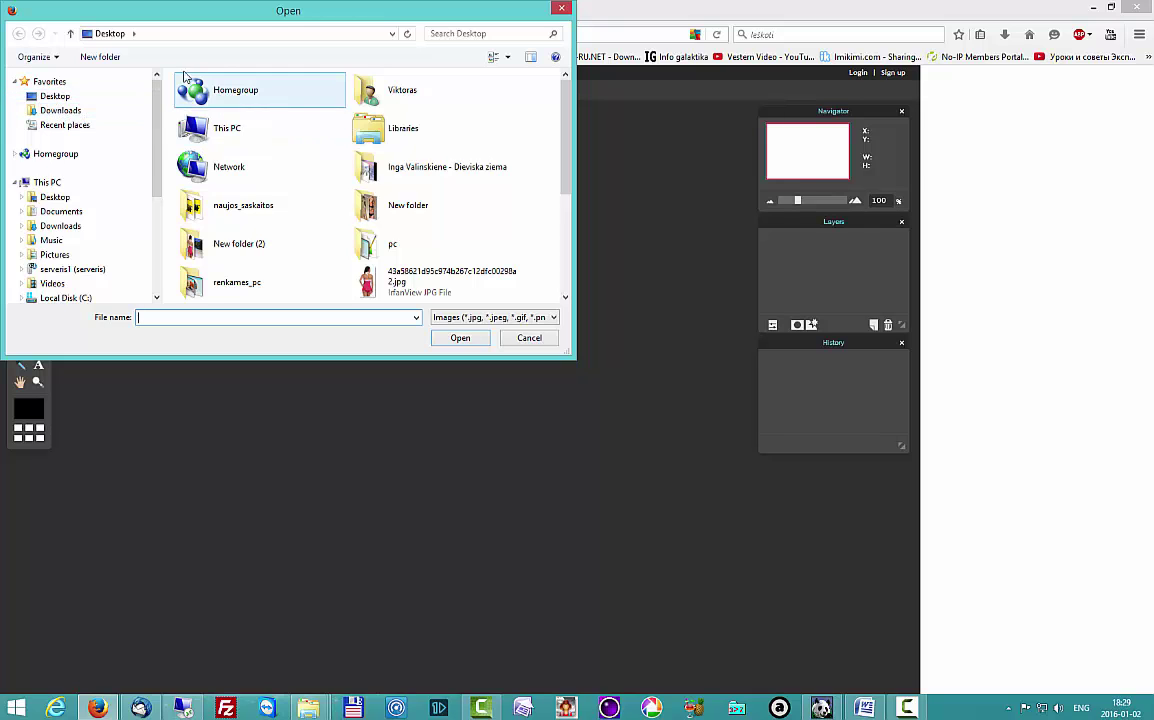
pyautogui.moveTo(229, 22); pyautogui.dragTo(261, 64)
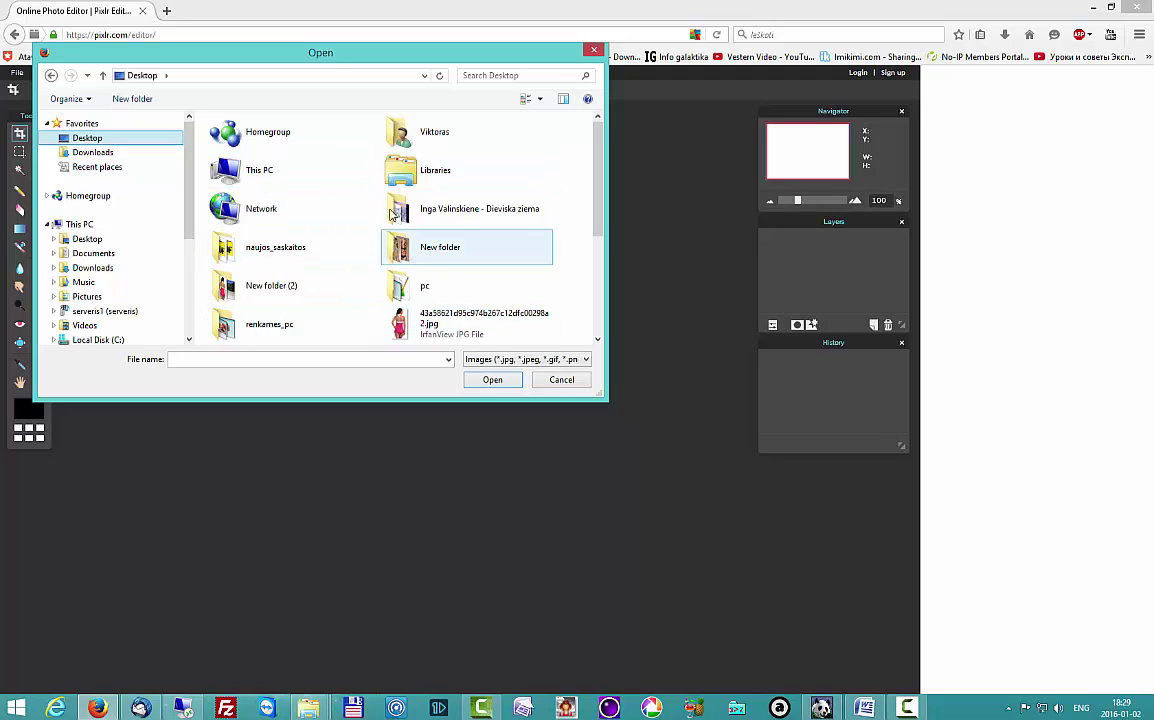
pyautogui.moveTo(600, 199); pyautogui.dragTo(604, 262)
pyautogui.scroll(-1, 602, 240)
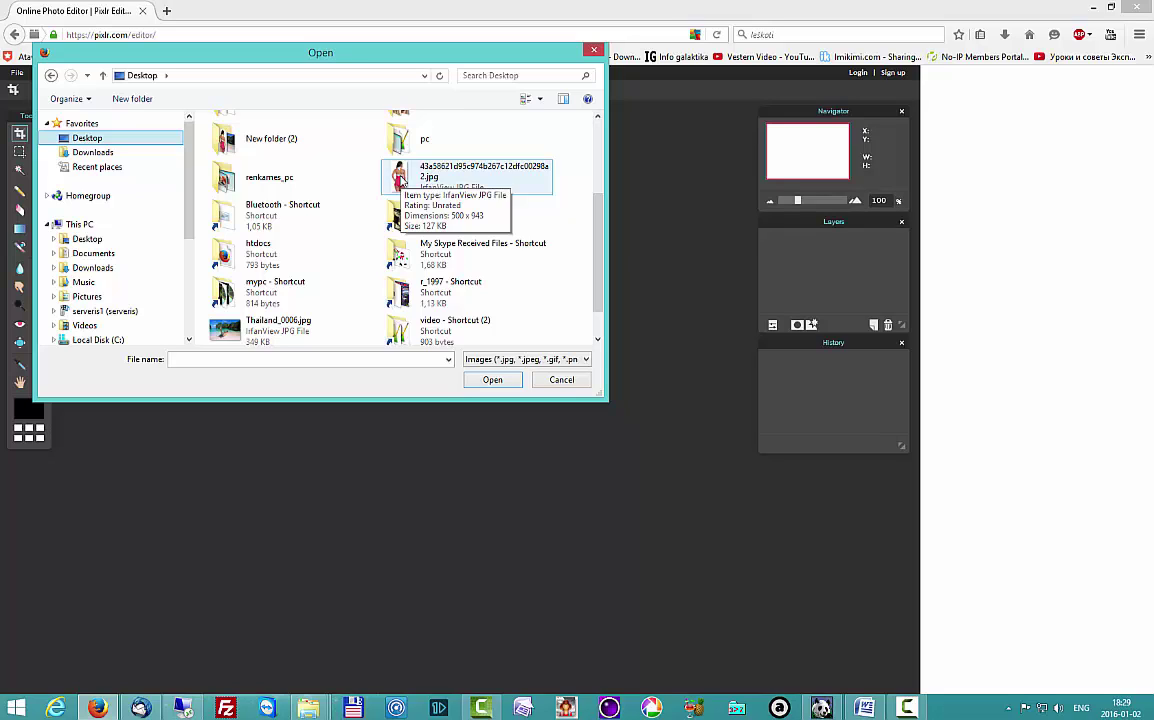
pyautogui.click(400, 178)
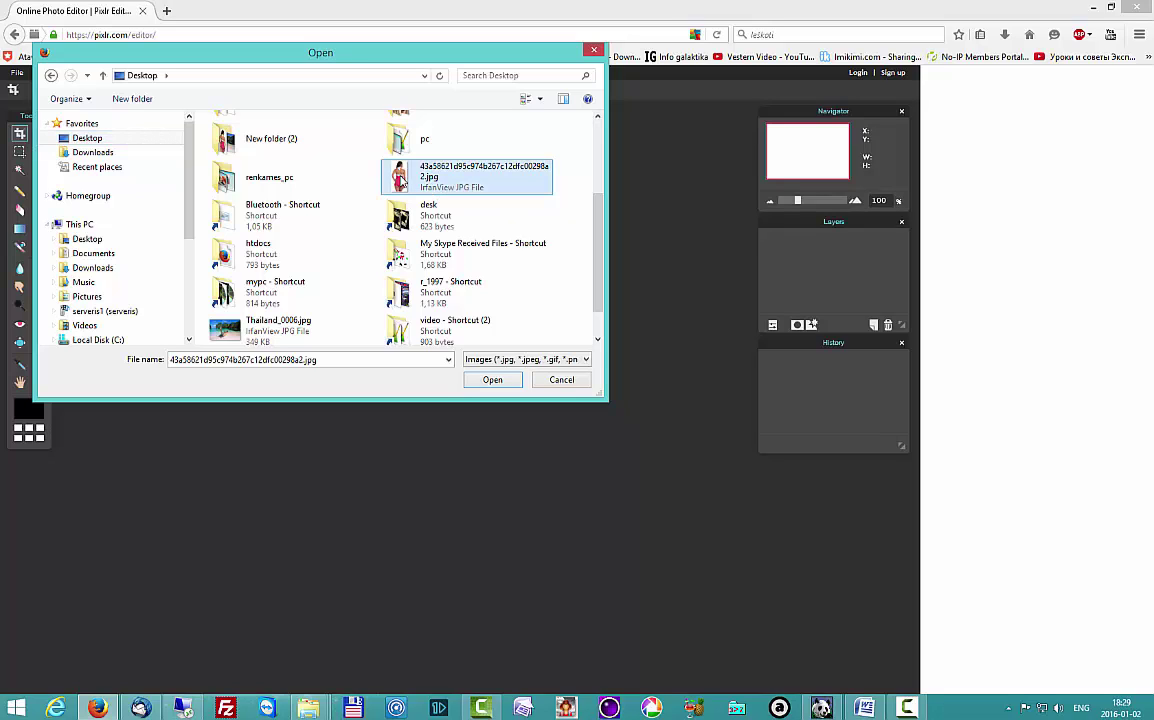
pyautogui.click(492, 381)
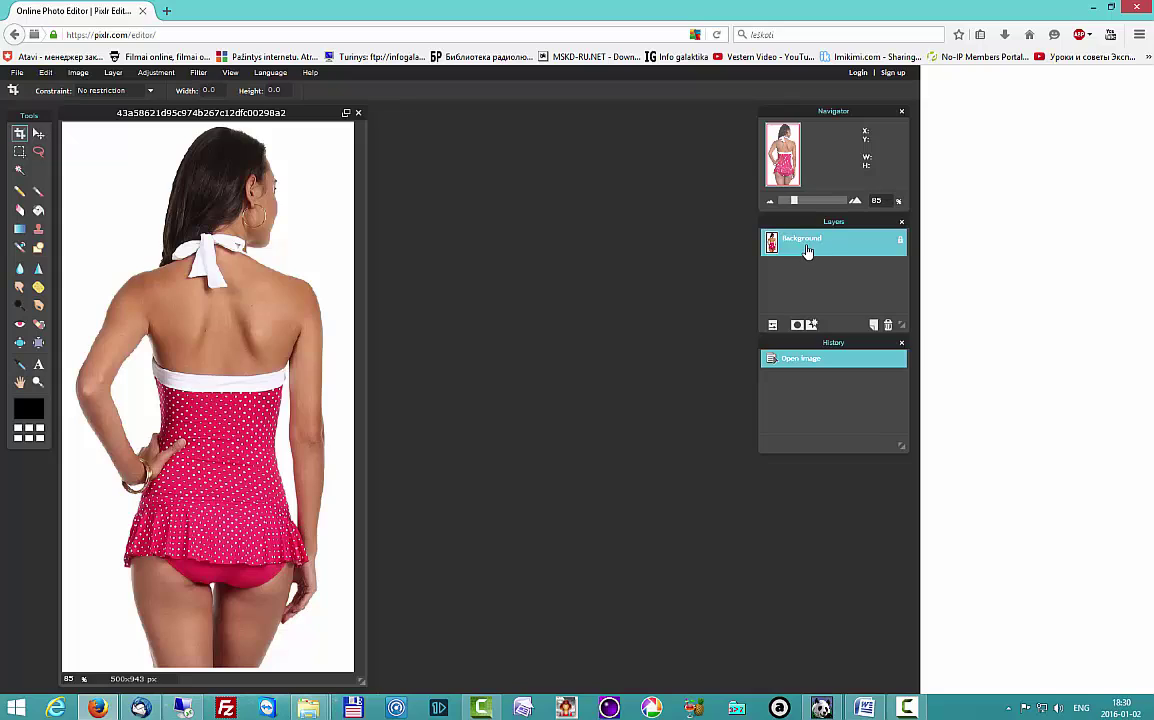
# Unlock the background layer and clear the white backdrop around the woman using the Wand tool at tolerance 21.
pyautogui.doubleClick(900, 244)
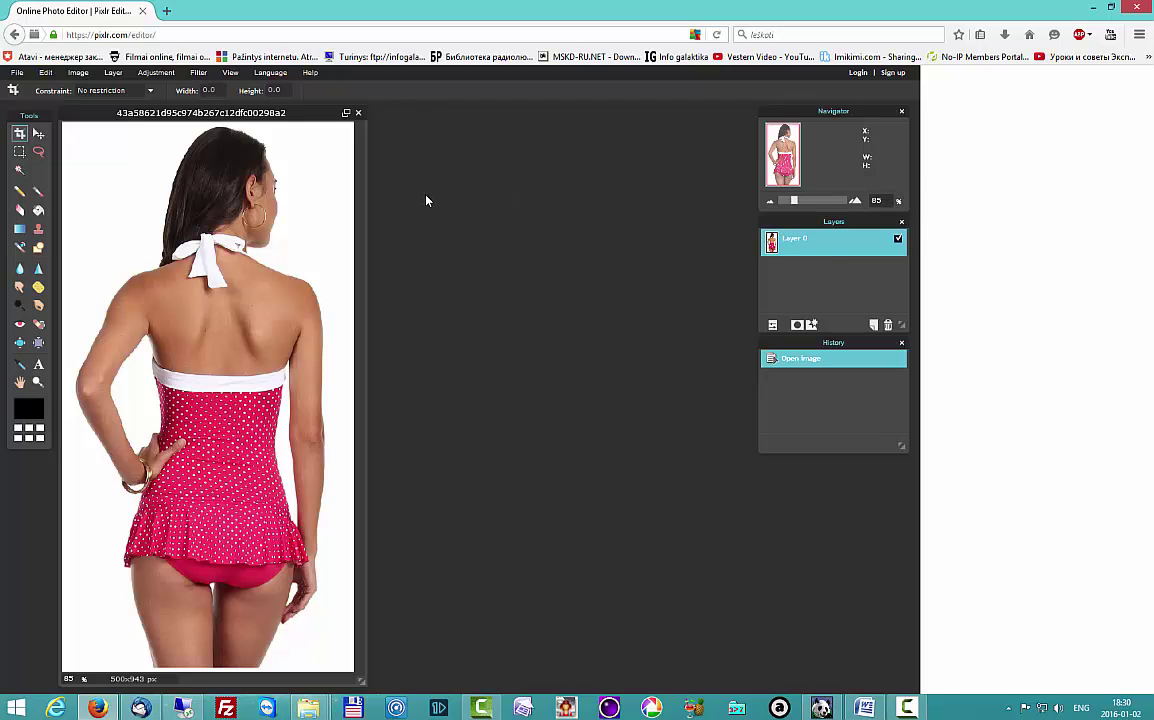
pyautogui.click(19, 172)
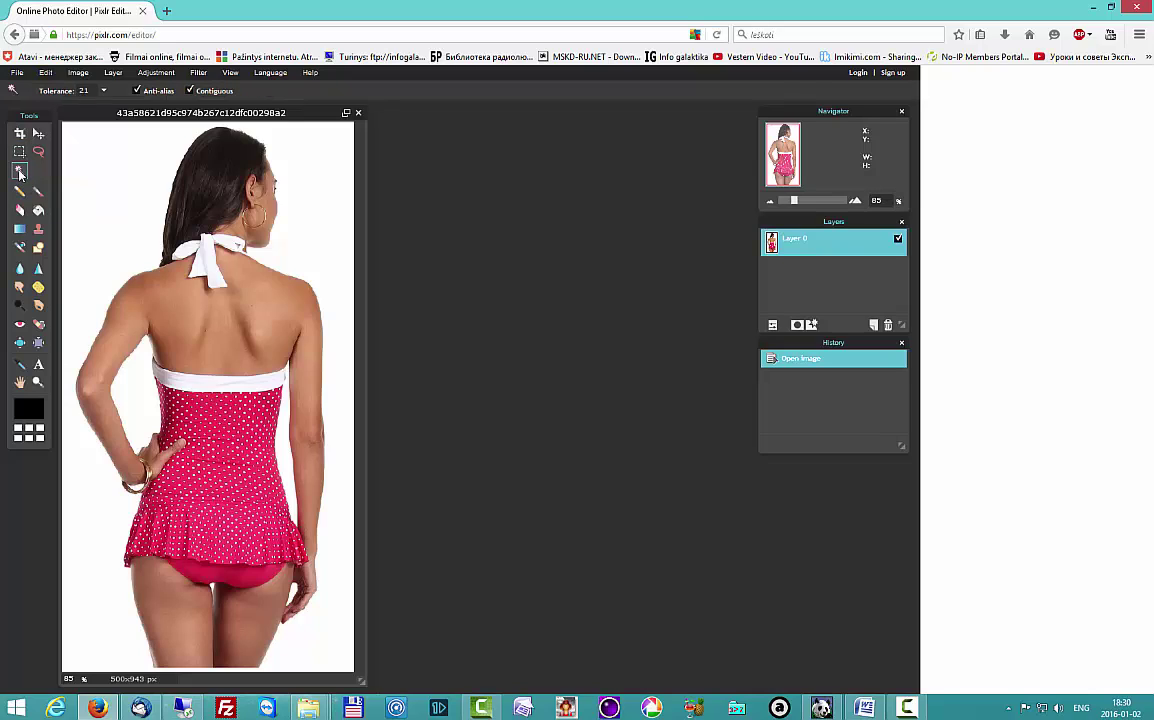
pyautogui.click(100, 152)
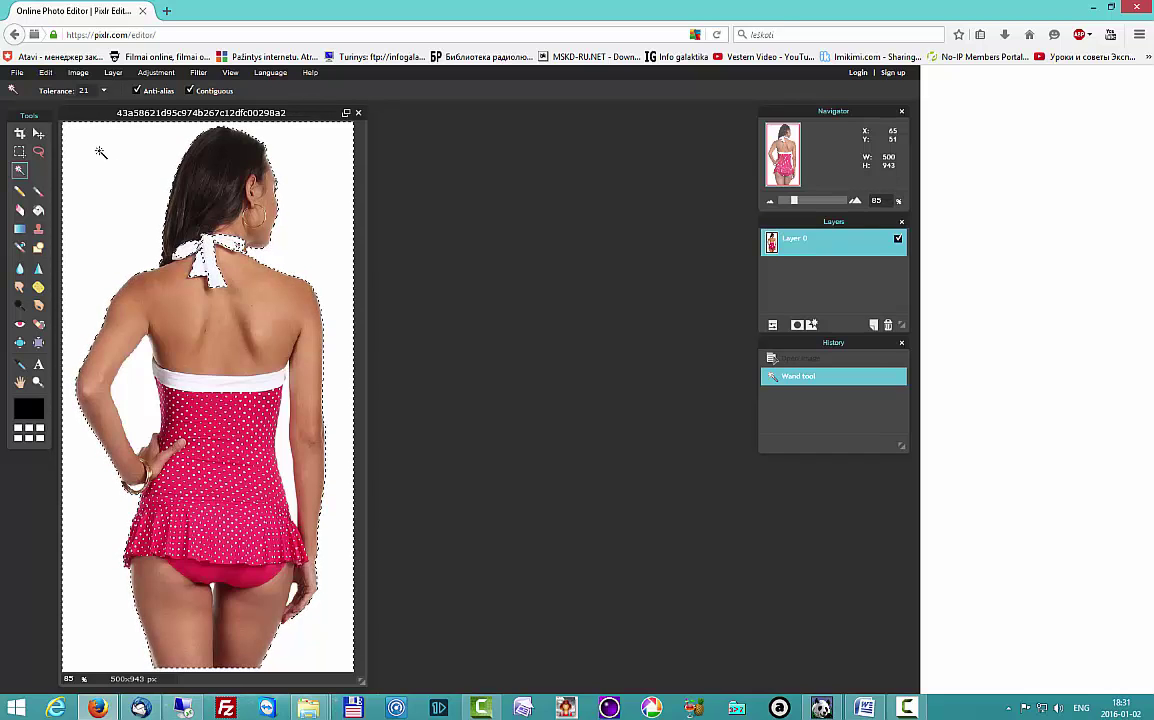
pyautogui.press('Delete')
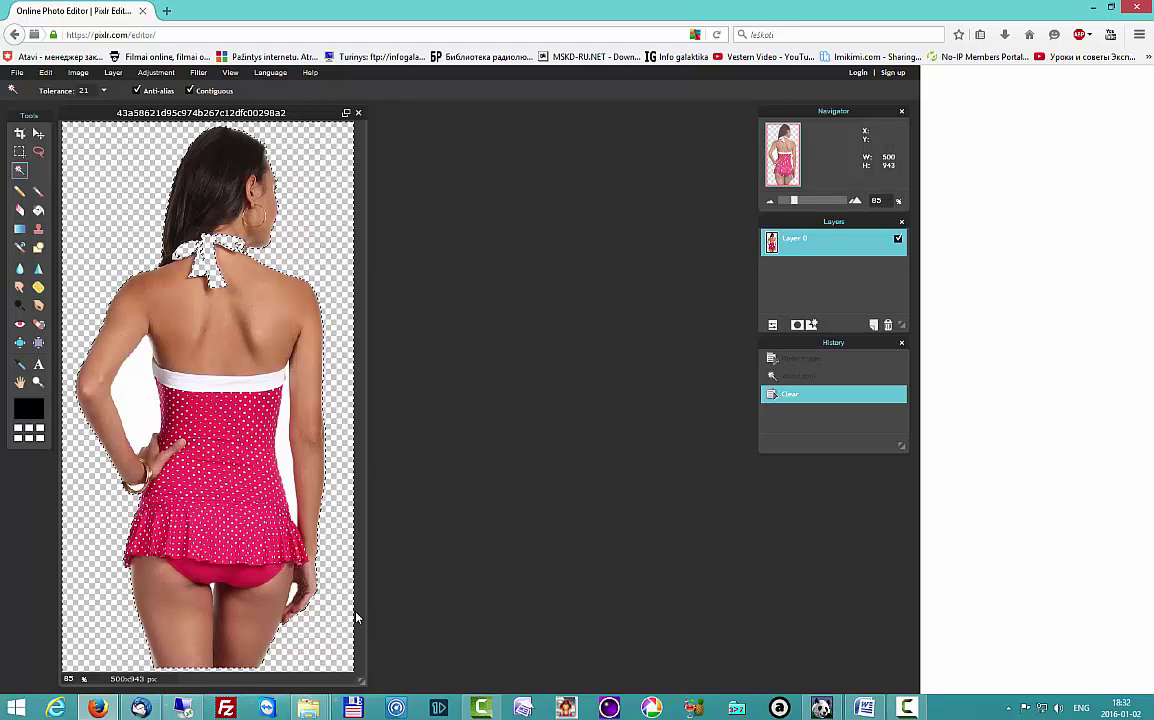
# Clear the remaining white areas inside the bent arm, at the bracelet and between the legs with the Wand tool.
pyautogui.click(135, 384)
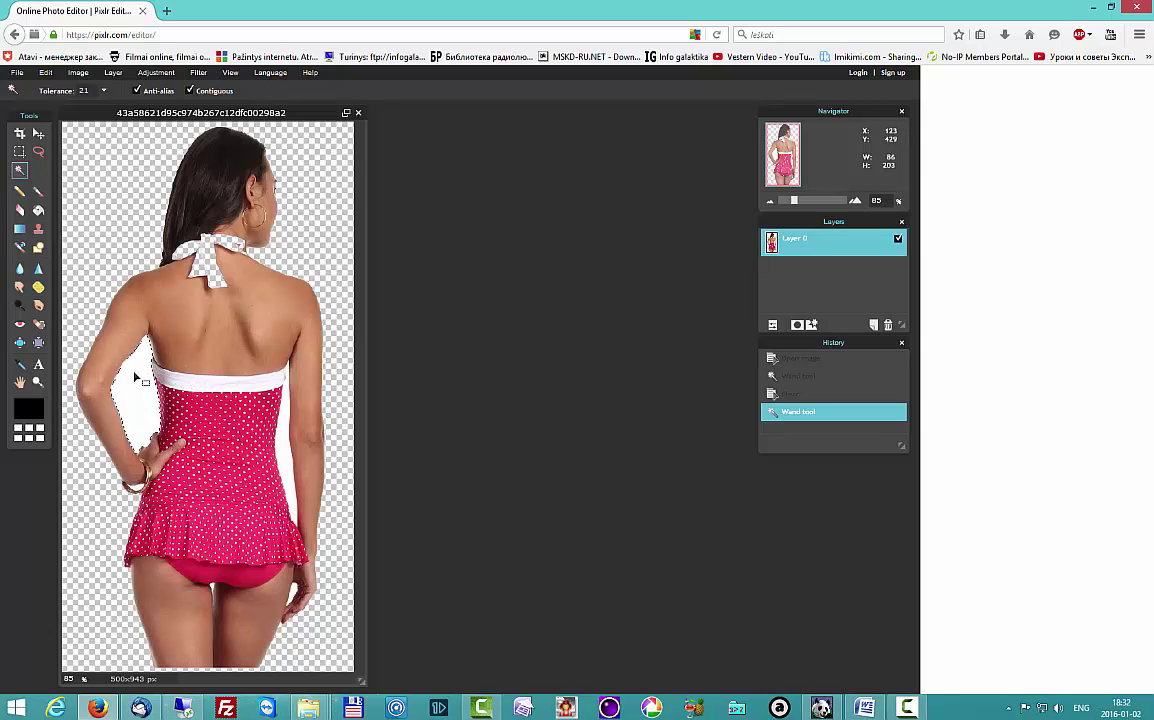
pyautogui.press('Delete')
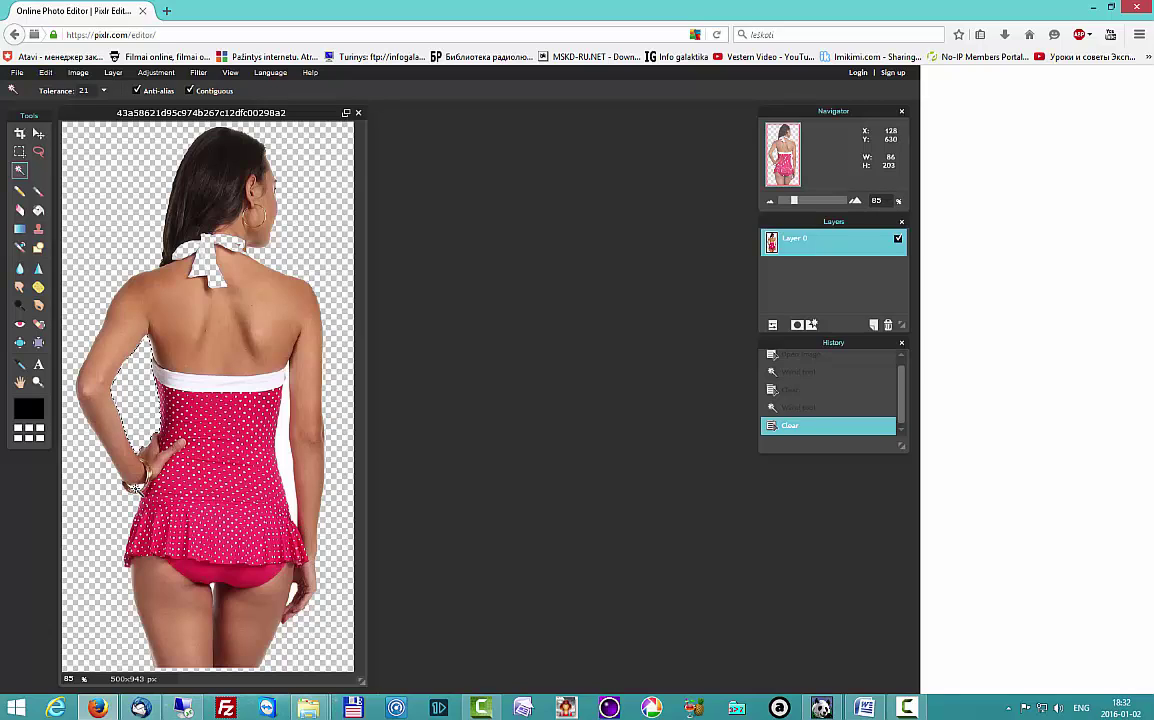
pyautogui.click(133, 488)
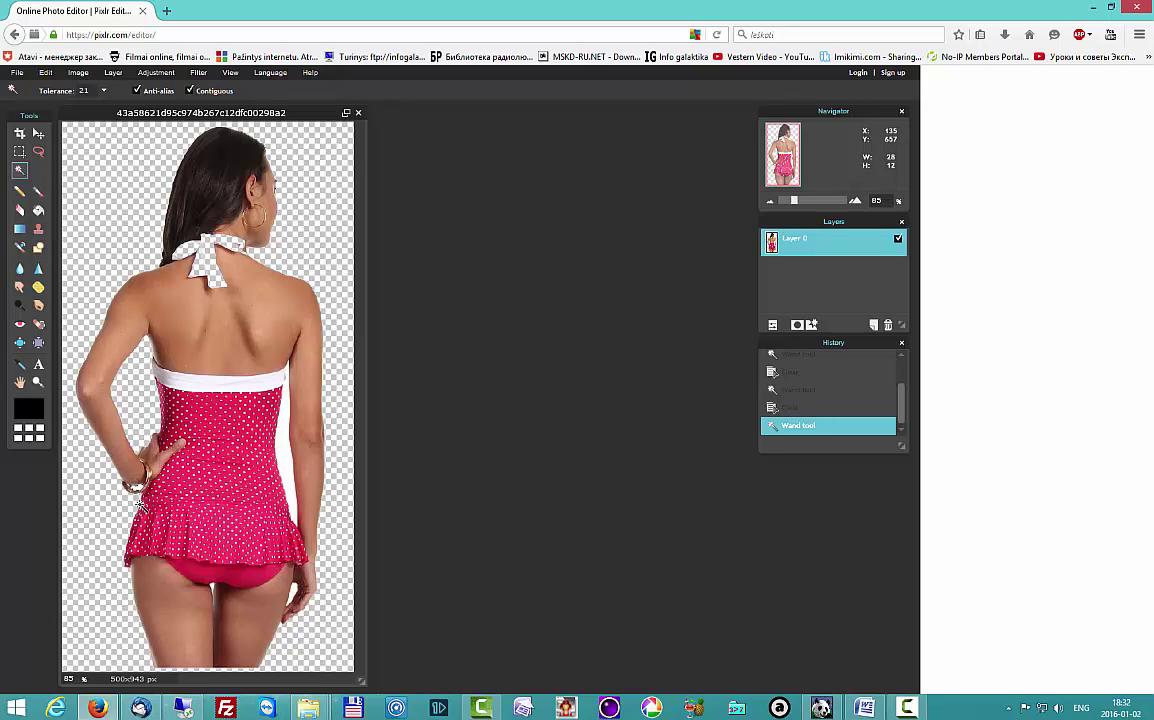
pyautogui.press('Delete')
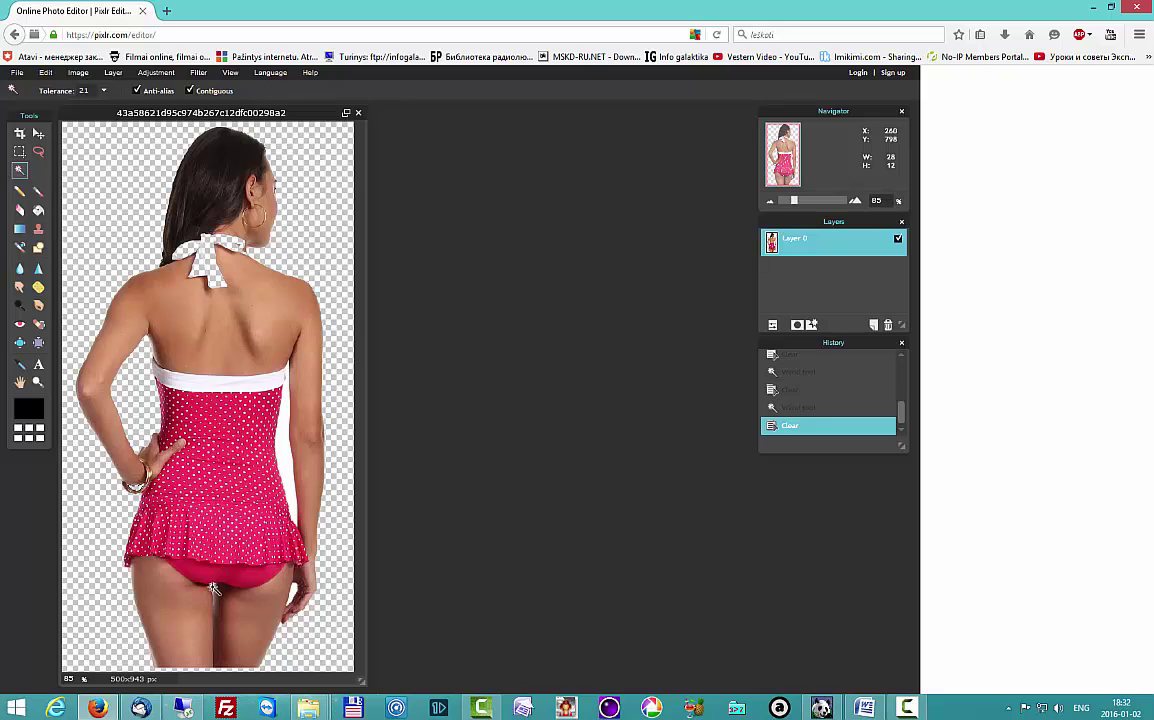
pyautogui.click(213, 588)
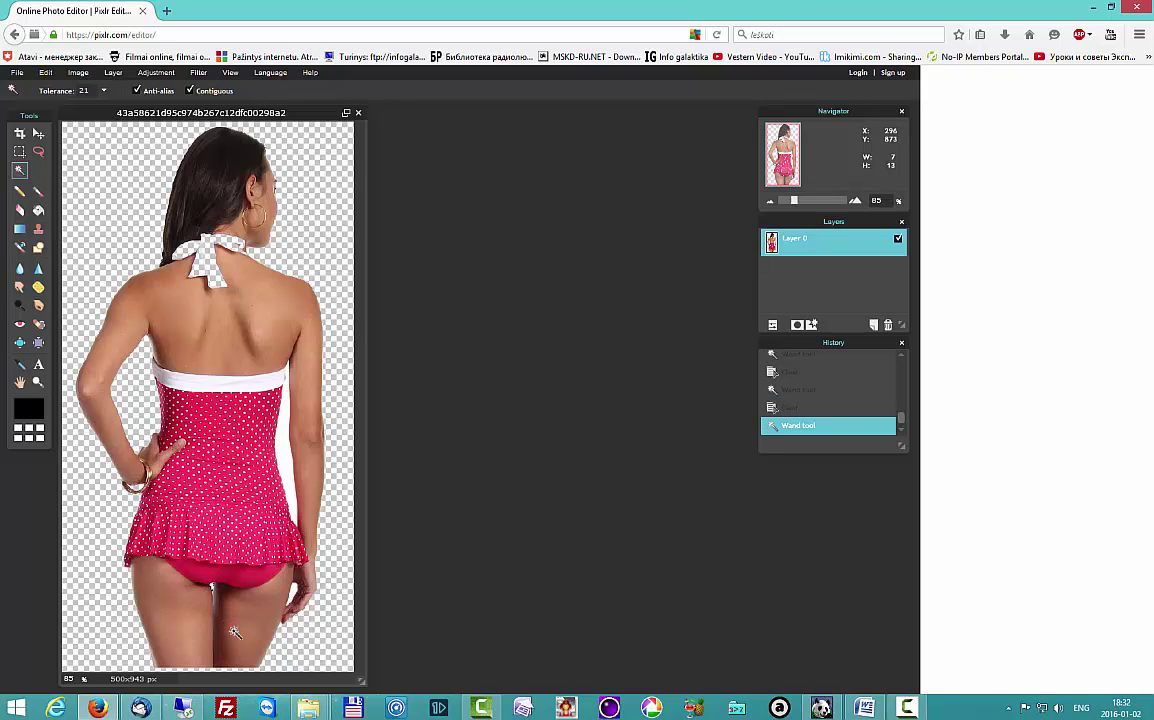
pyautogui.press('Delete')
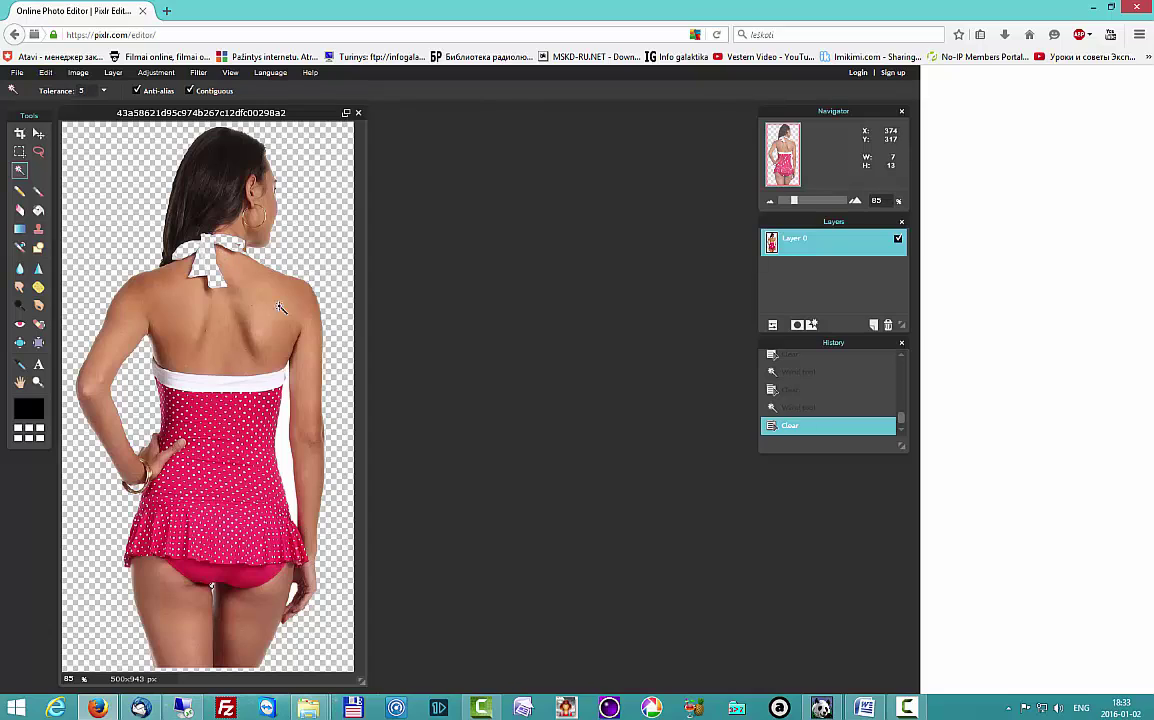
# Clear the white strip between the torso and the straight arm using the Wand tool at tolerance 4.
pyautogui.click(279, 405)
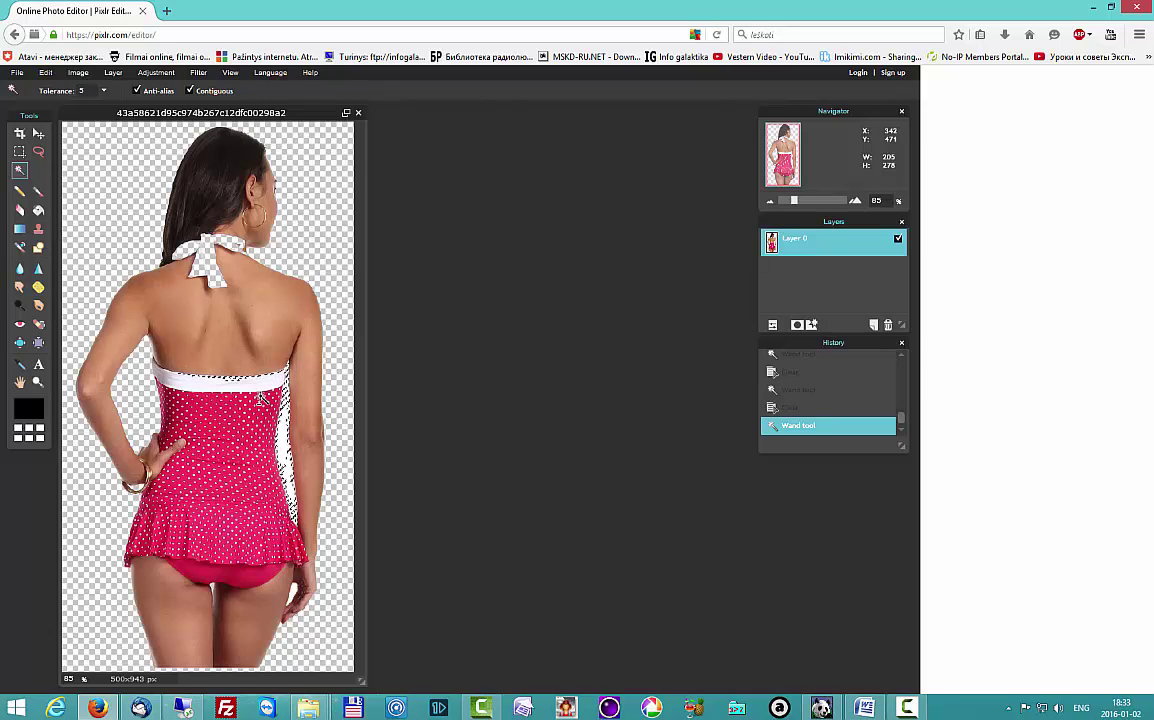
pyautogui.hotkey('ctrl', 'z')
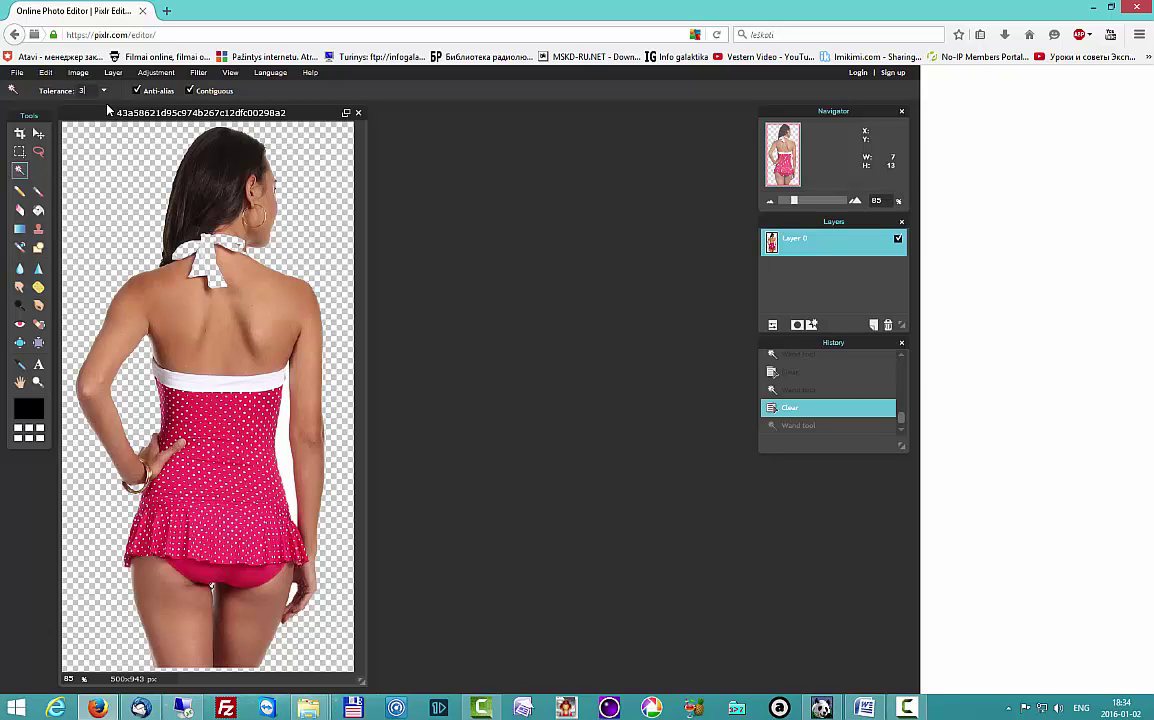
pyautogui.click(284, 422)
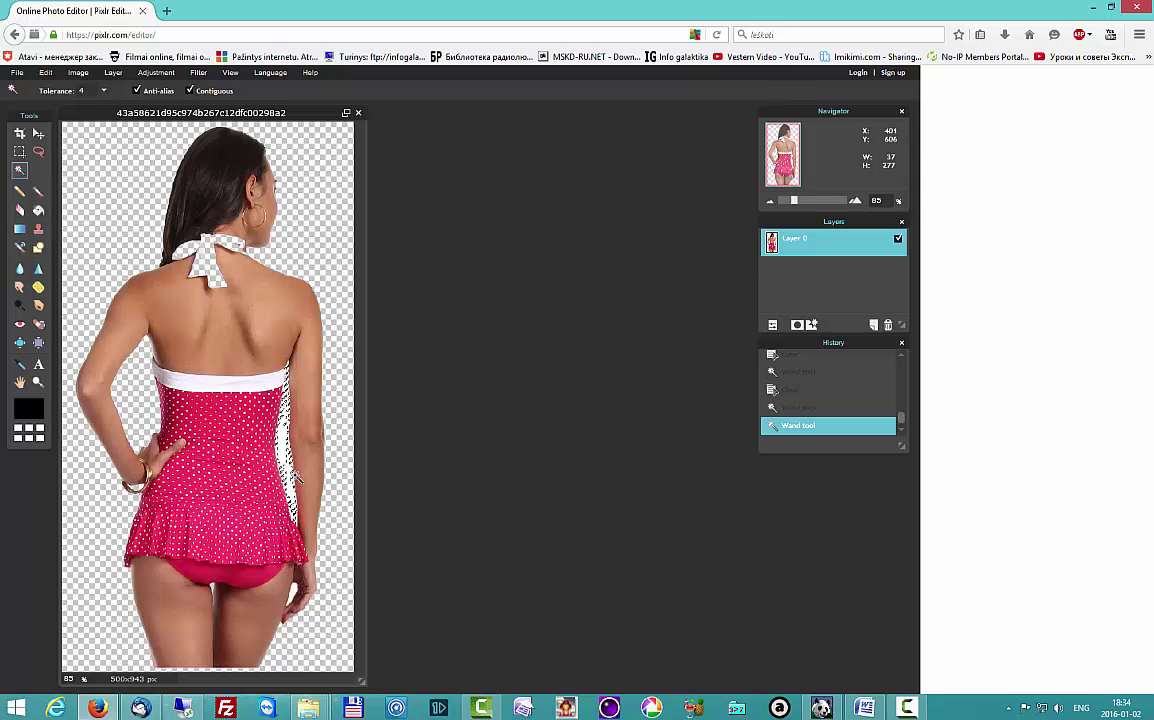
pyautogui.click(295, 475)
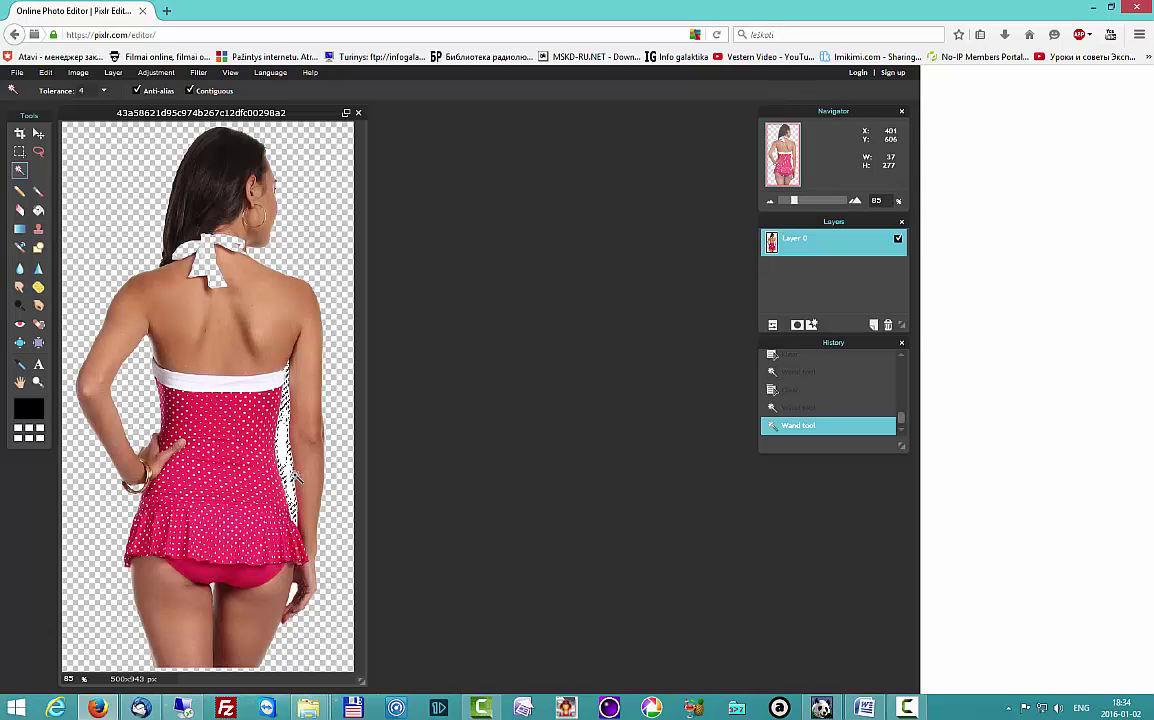
pyautogui.press('Delete')
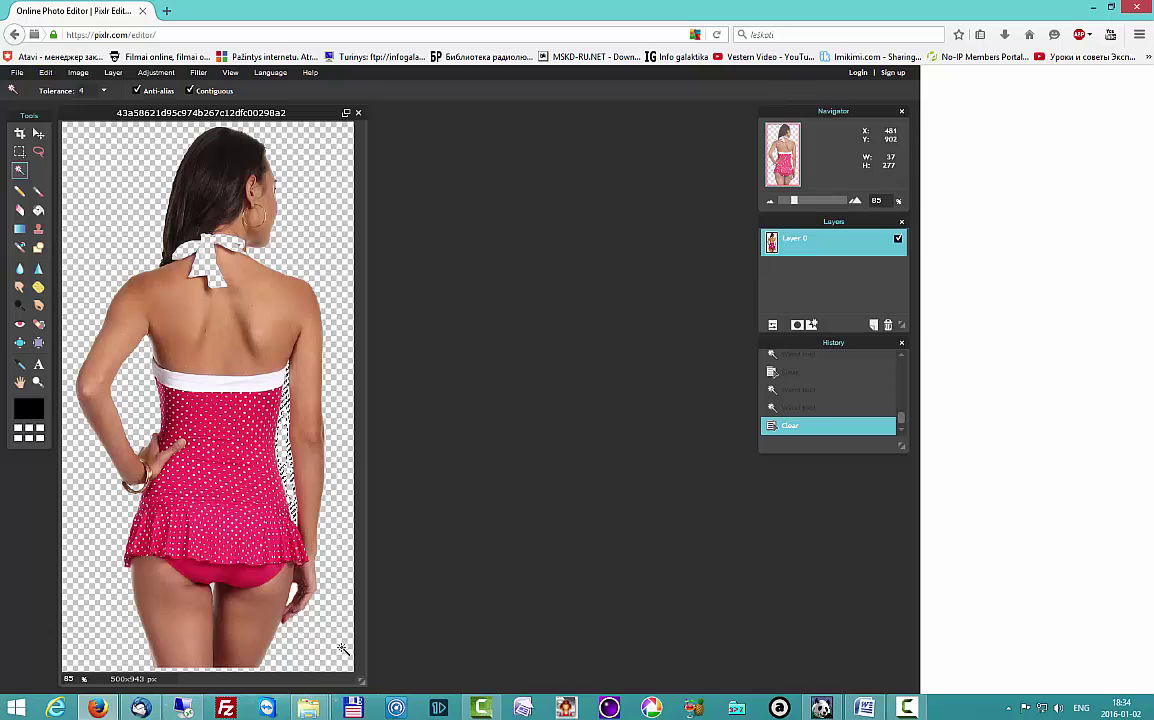
# Clear the remaining white patch between the thigh and the lowered hand using the Wand tool at tolerance 10.
pyautogui.click(296, 604)
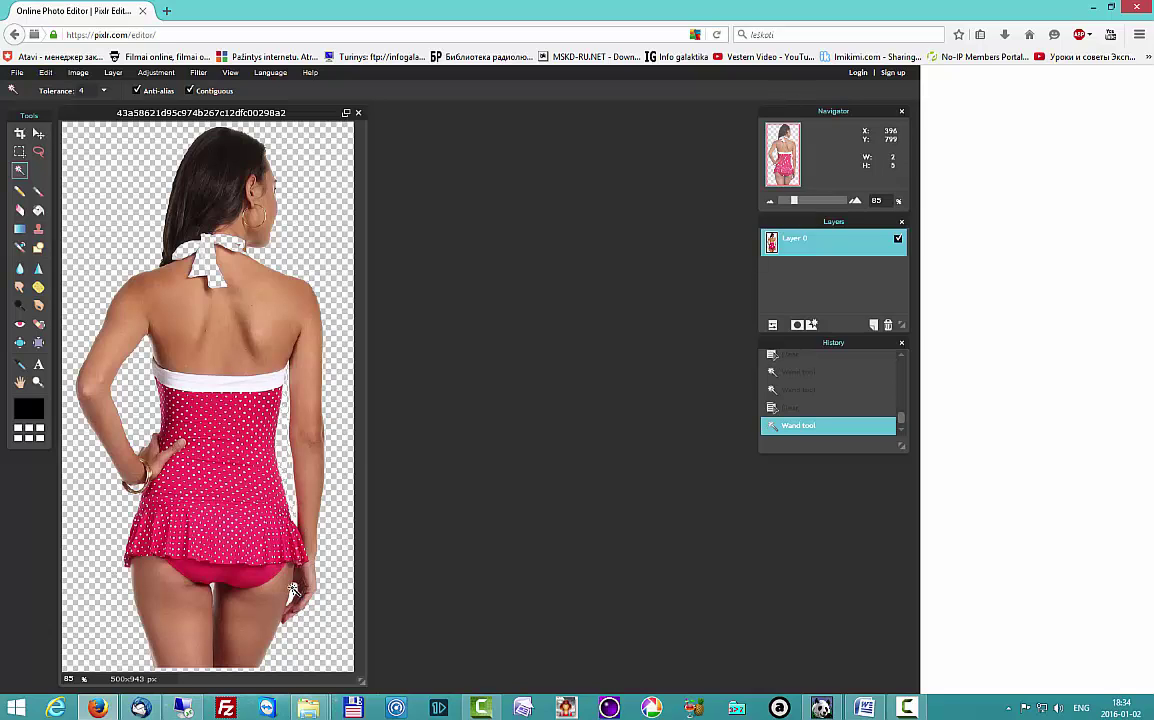
pyautogui.click(296, 592)
pyautogui.press('BackSpace')
pyautogui.write('10')
pyautogui.click(296, 591)
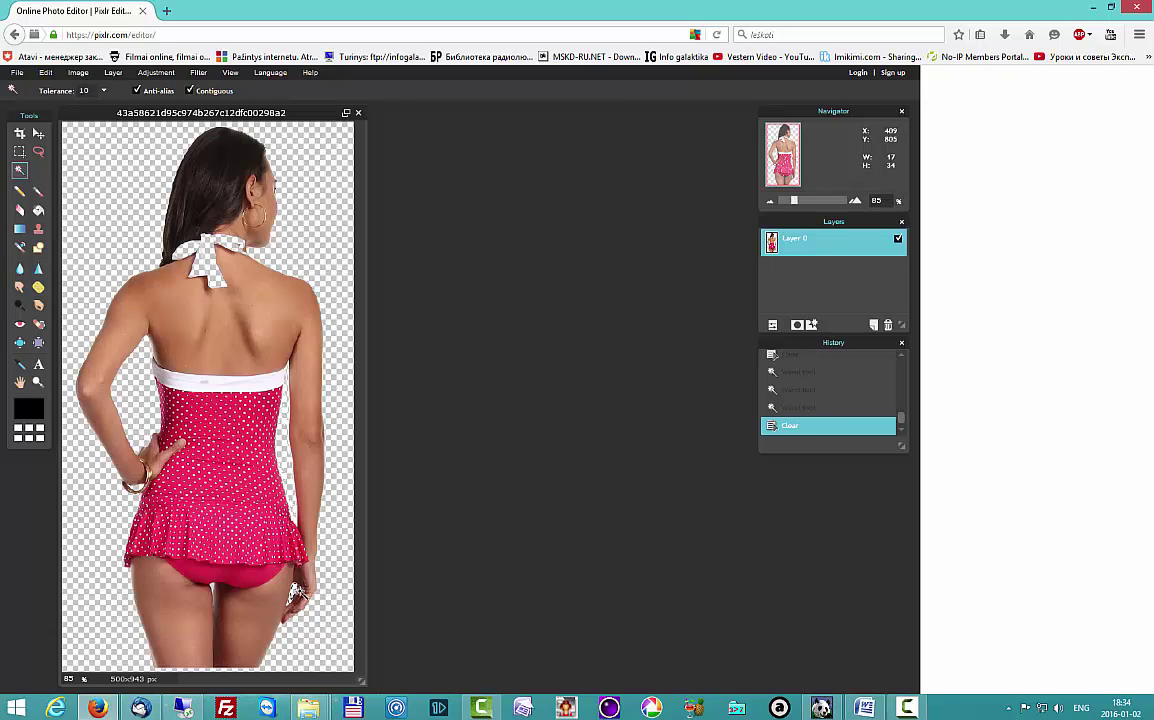
pyautogui.press('Delete')
# Save the cutout to the desktop as 43a58621d95c974b267c12dfc00298a2 in PNG (Transparent, full quality) format and minimize the browser.
pyautogui.click(16, 75)
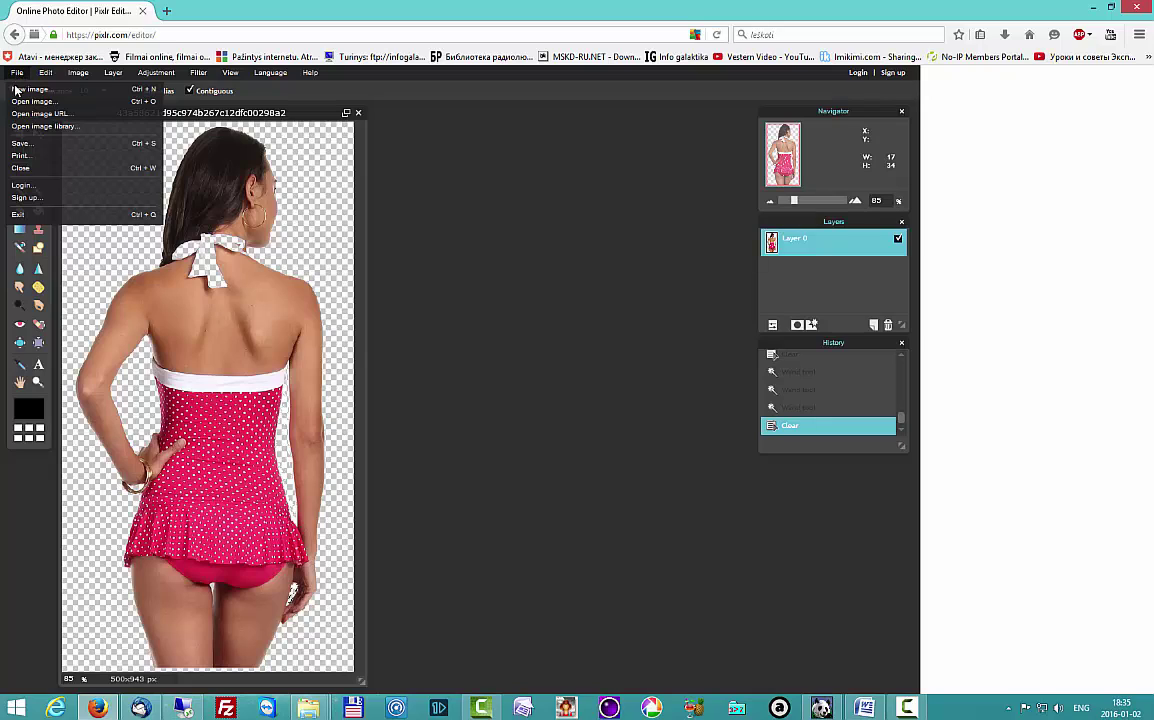
pyautogui.click(22, 145)
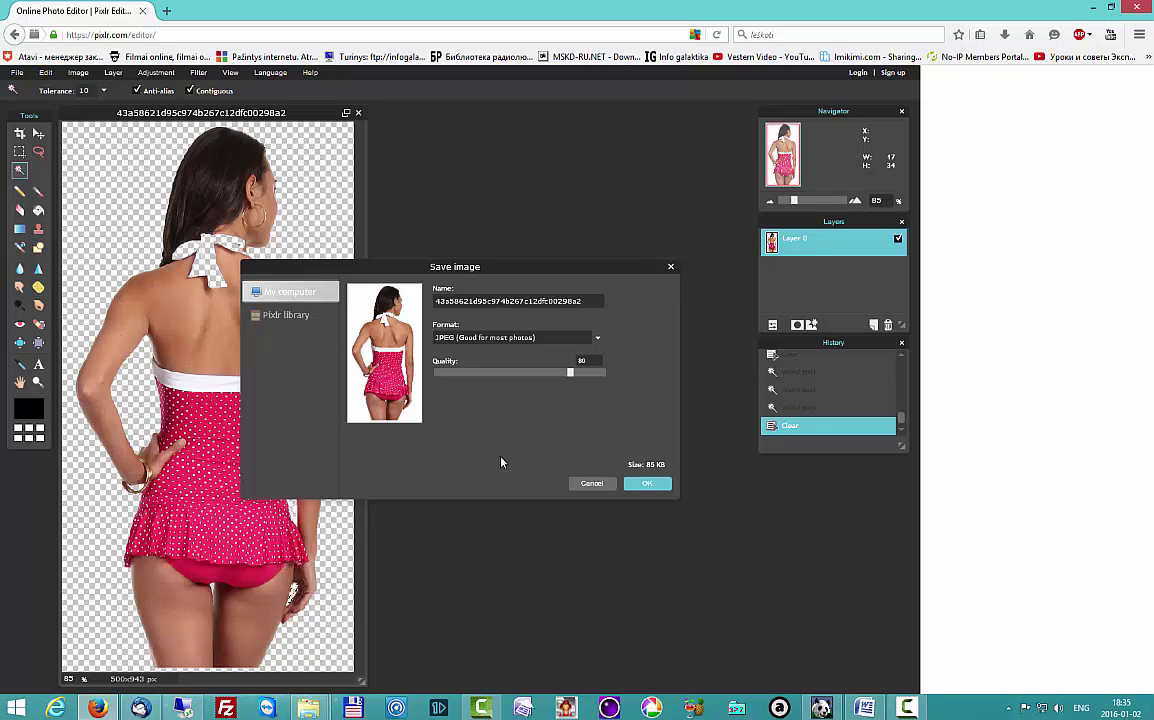
pyautogui.click(598, 340)
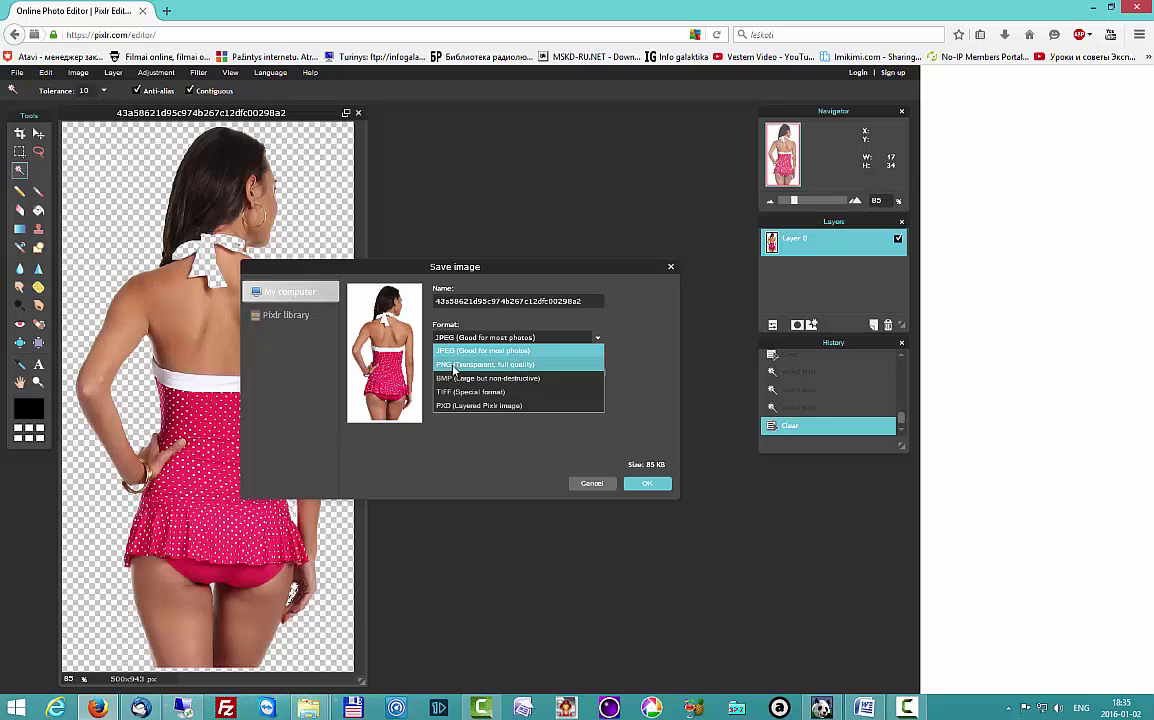
pyautogui.click(486, 365)
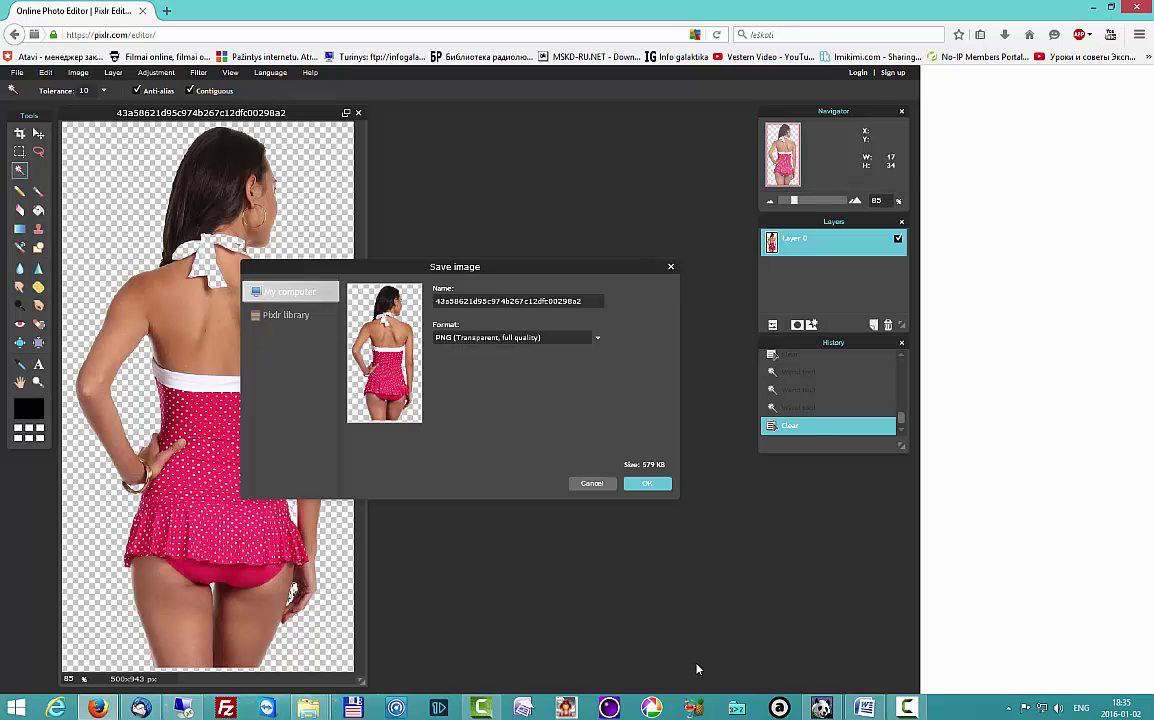
pyautogui.click(647, 485)
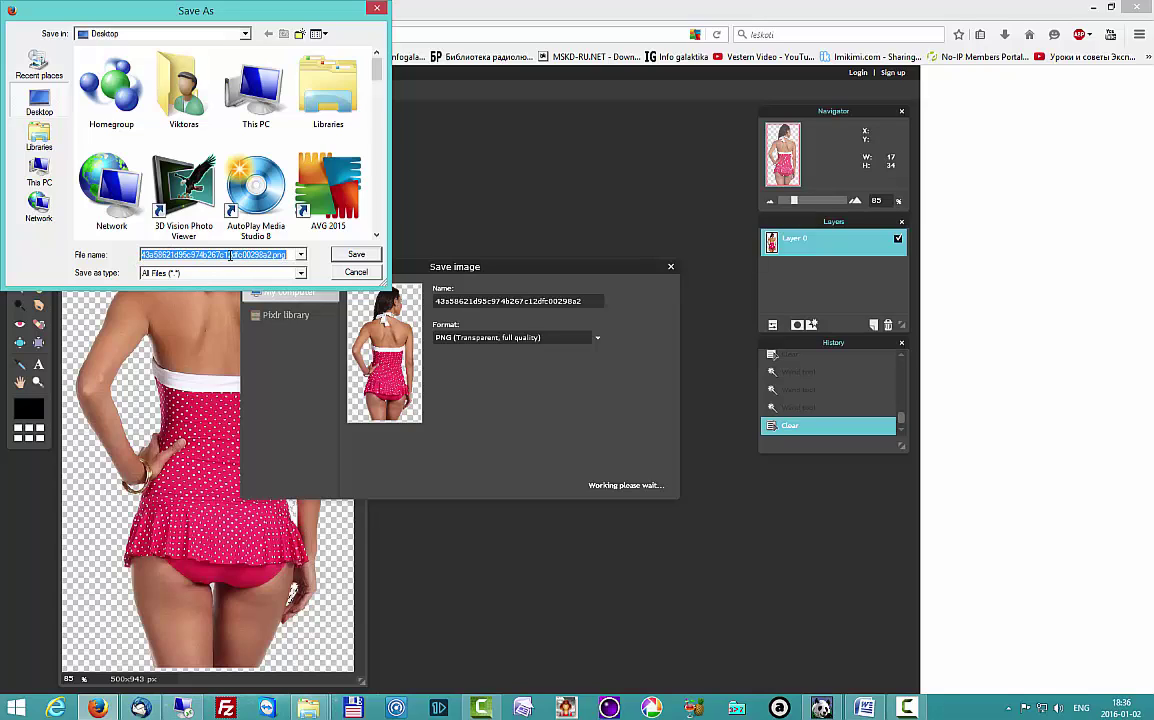
pyautogui.click(354, 256)
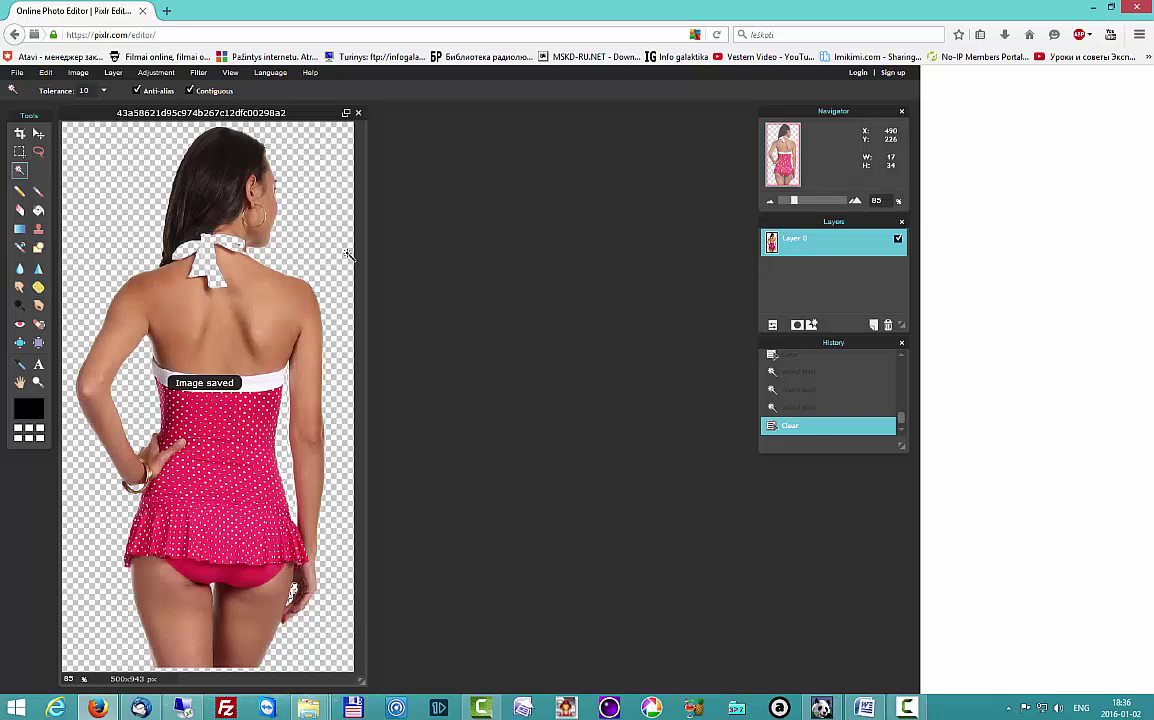
pyautogui.click(1096, 8)
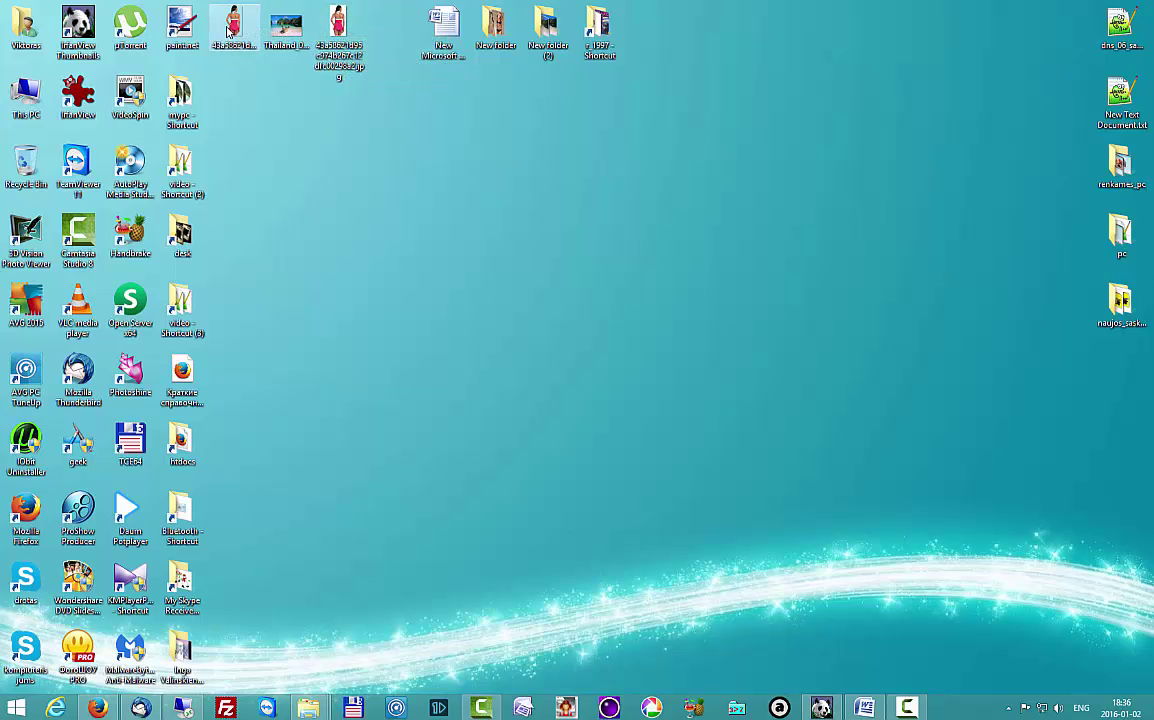
pyautogui.moveTo(356, 70); pyautogui.dragTo(288, 236)
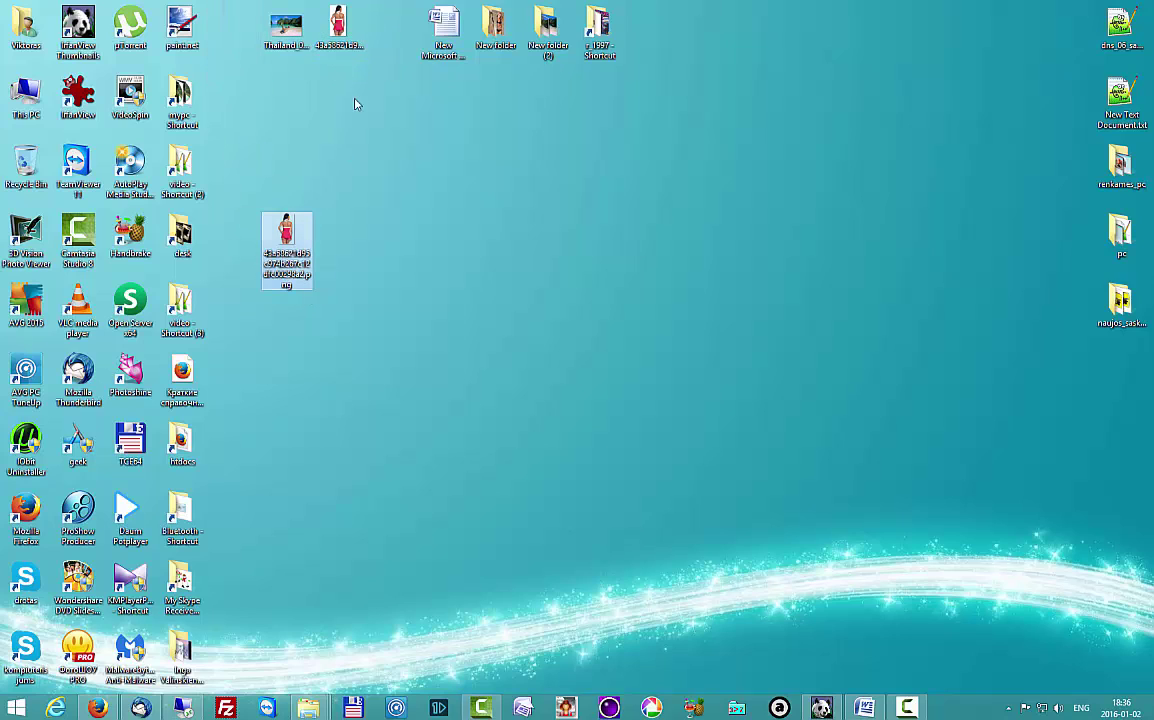
pyautogui.moveTo(337, 30); pyautogui.dragTo(353, 230)
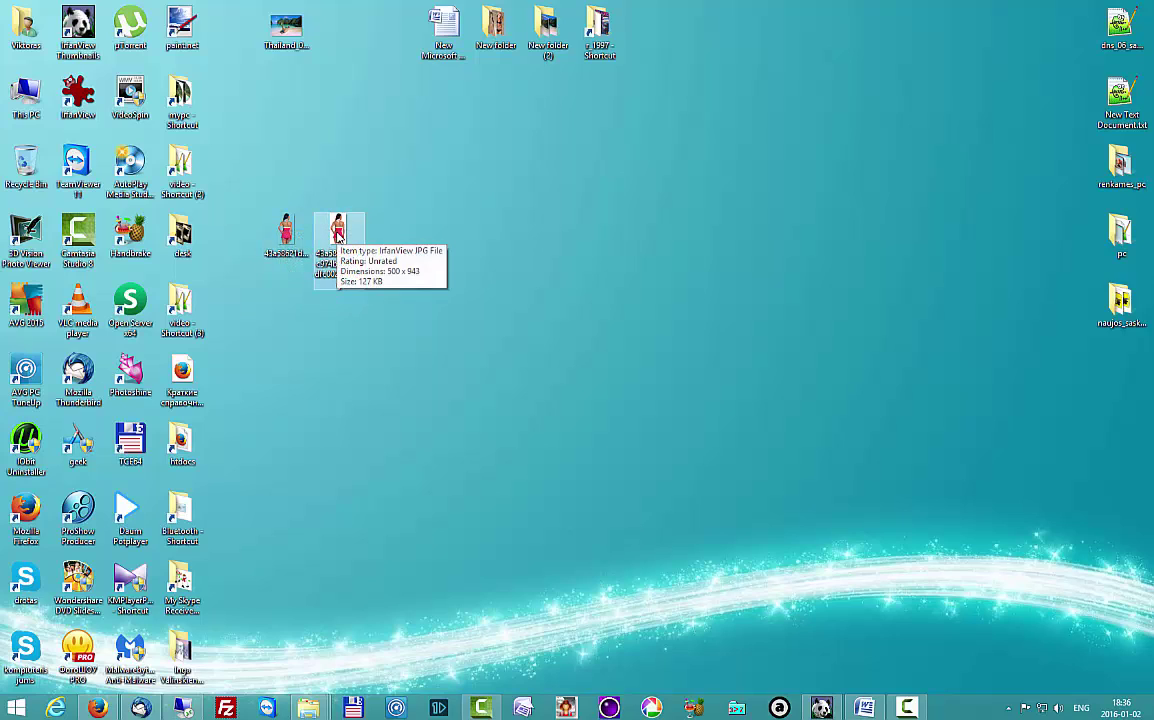
pyautogui.moveTo(338, 235); pyautogui.dragTo(340, 25)
pyautogui.moveTo(235, 180); pyautogui.dragTo(236, 32)
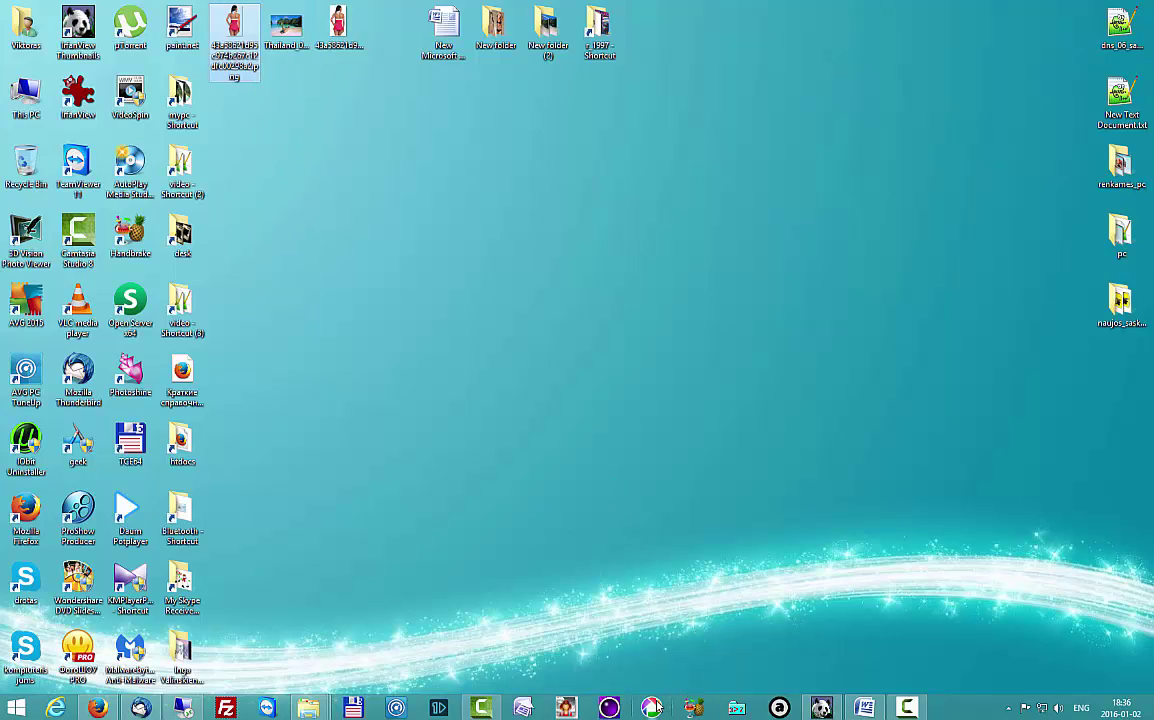
# Launch FotoMix and load the Thailand beach photo from the desktop as the background.
pyautogui.click(566, 708)
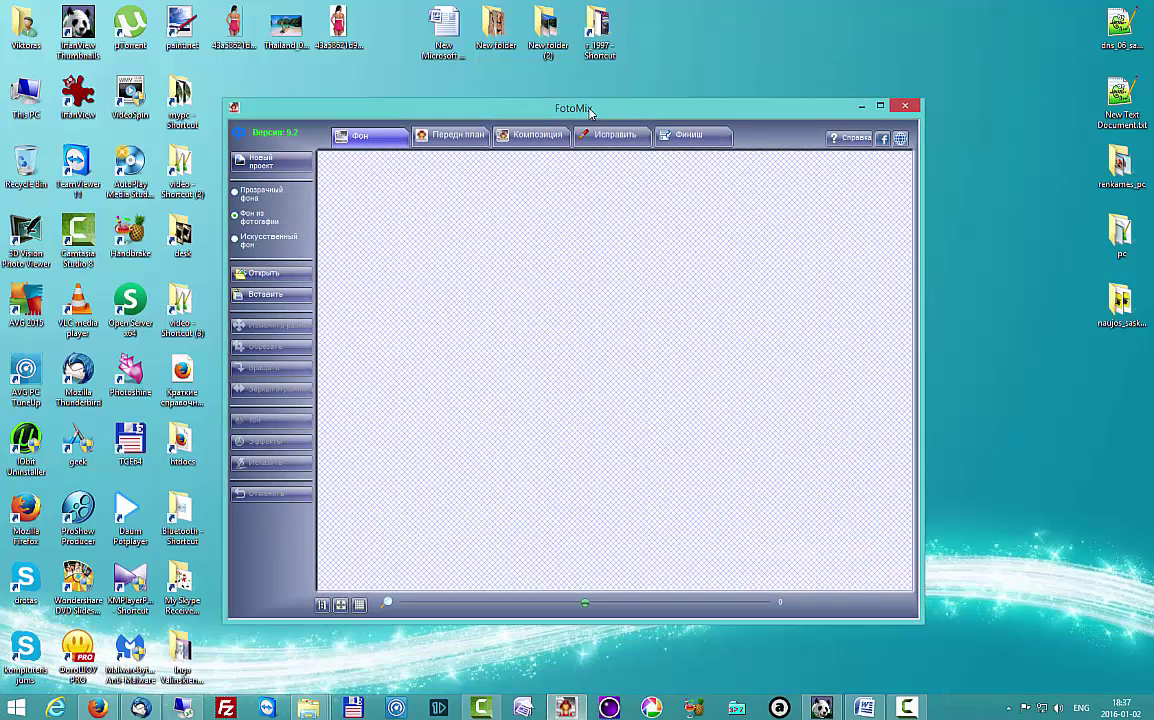
pyautogui.moveTo(603, 108)
pyautogui.mouseDown()
pyautogui.moveTo(587, 108)
pyautogui.moveTo(600, 100)
pyautogui.mouseUp()
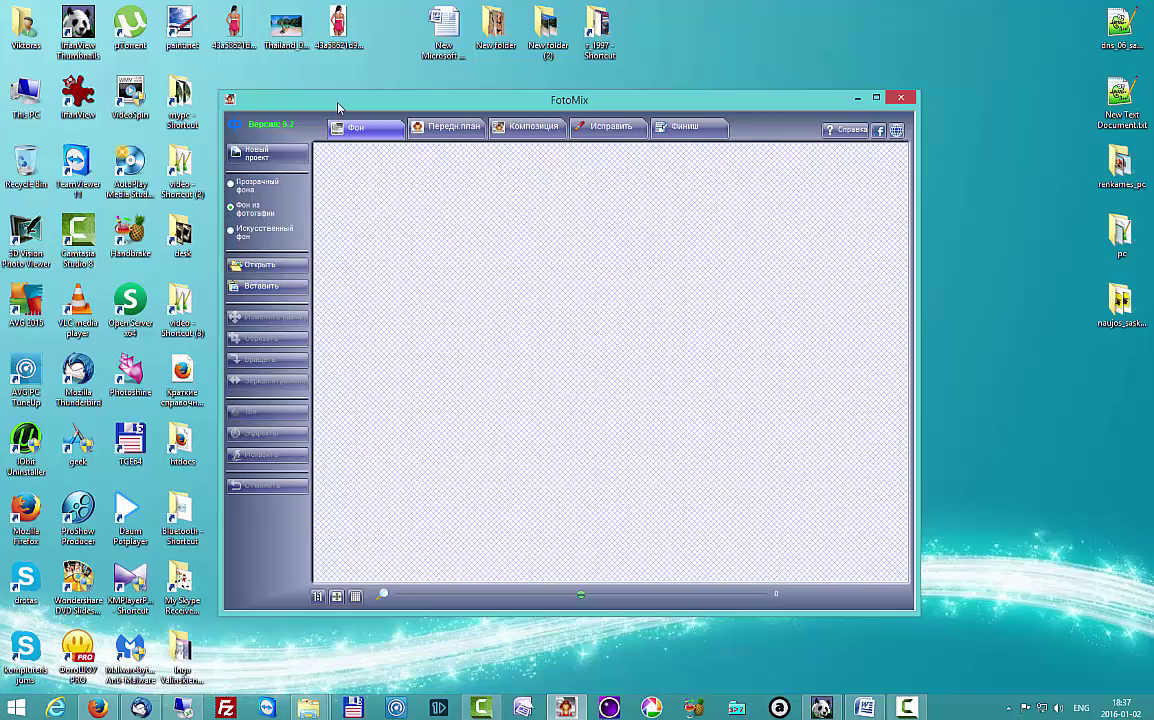
pyautogui.moveTo(338, 107)
pyautogui.mouseDown()
pyautogui.moveTo(342, 130)
pyautogui.moveTo(334, 114)
pyautogui.moveTo(347, 104)
pyautogui.moveTo(335, 117)
pyautogui.mouseUp()
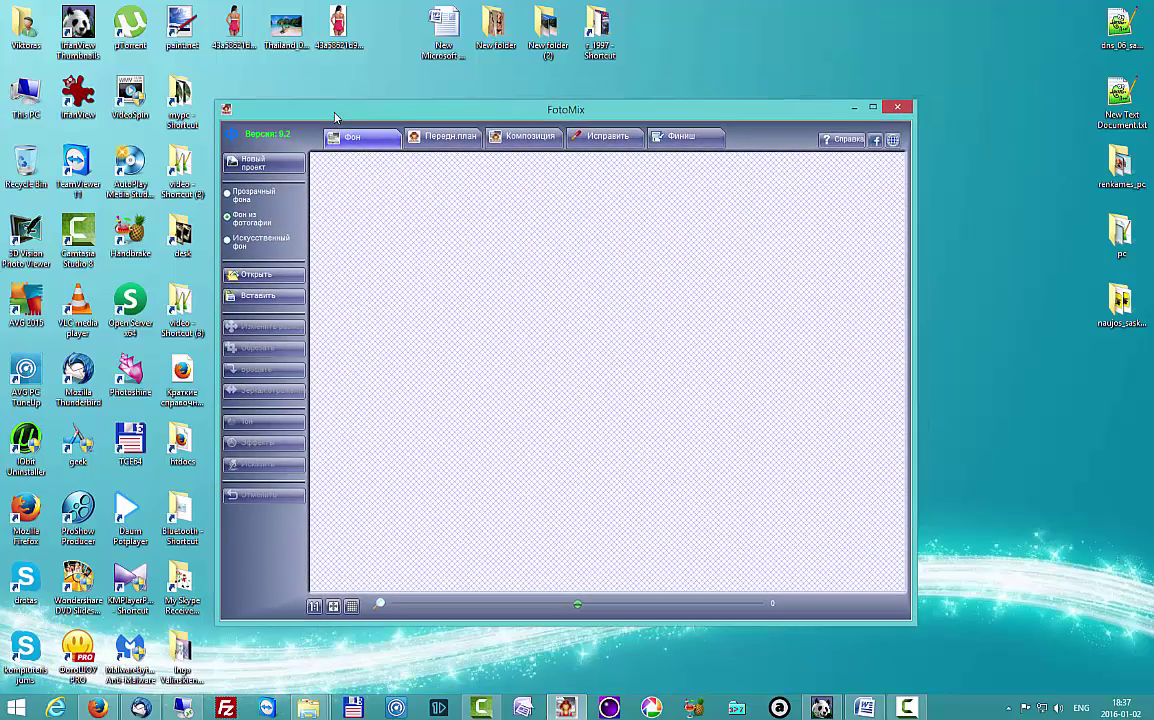
pyautogui.click(284, 30)
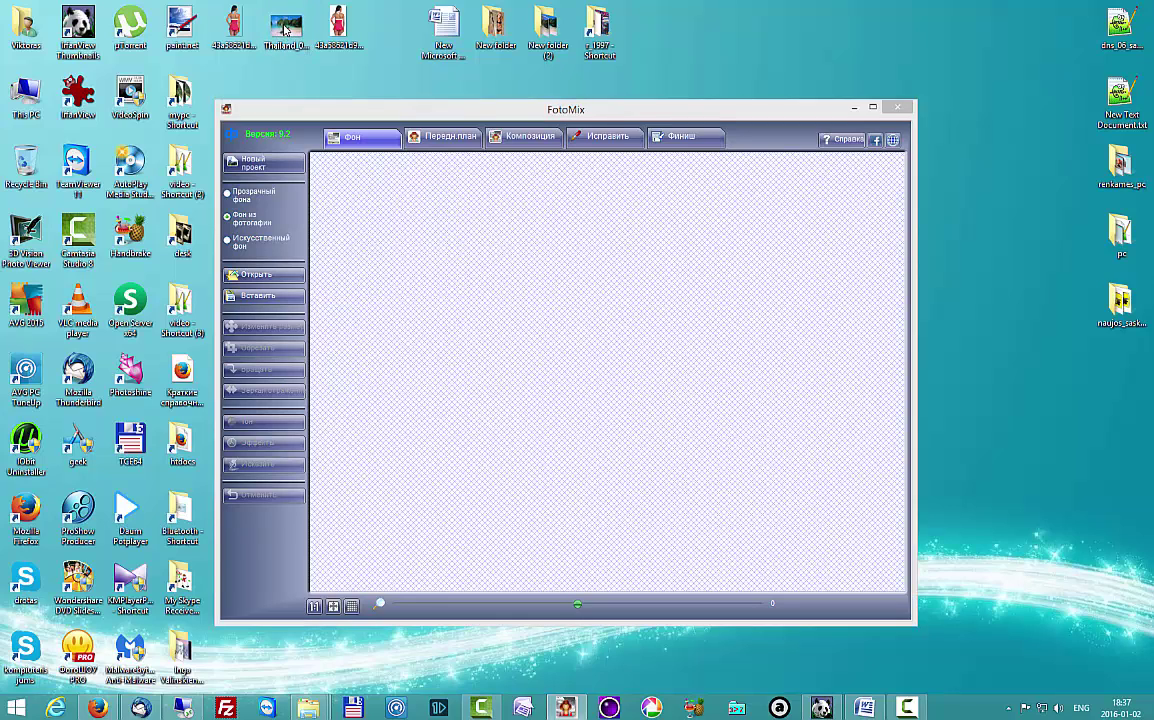
pyautogui.moveTo(284, 30); pyautogui.dragTo(560, 345)
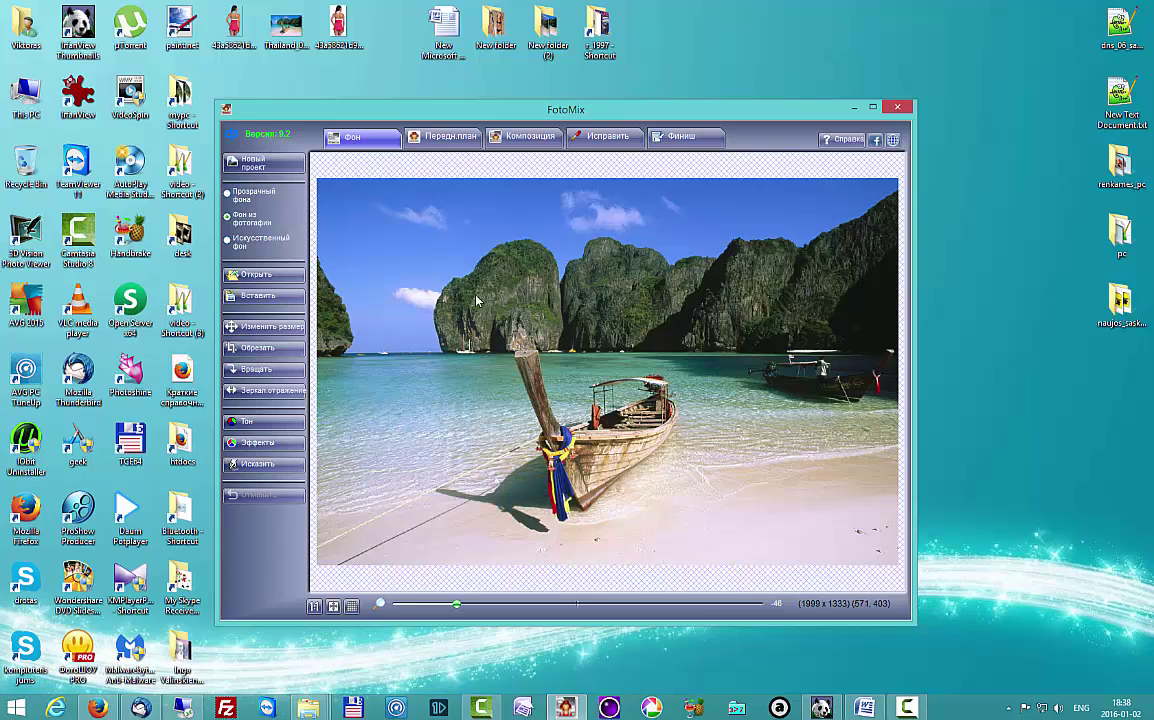
# Add the transparent PNG cutout and the original JPG of the woman from the desktop as foreground images.
pyautogui.click(447, 139)
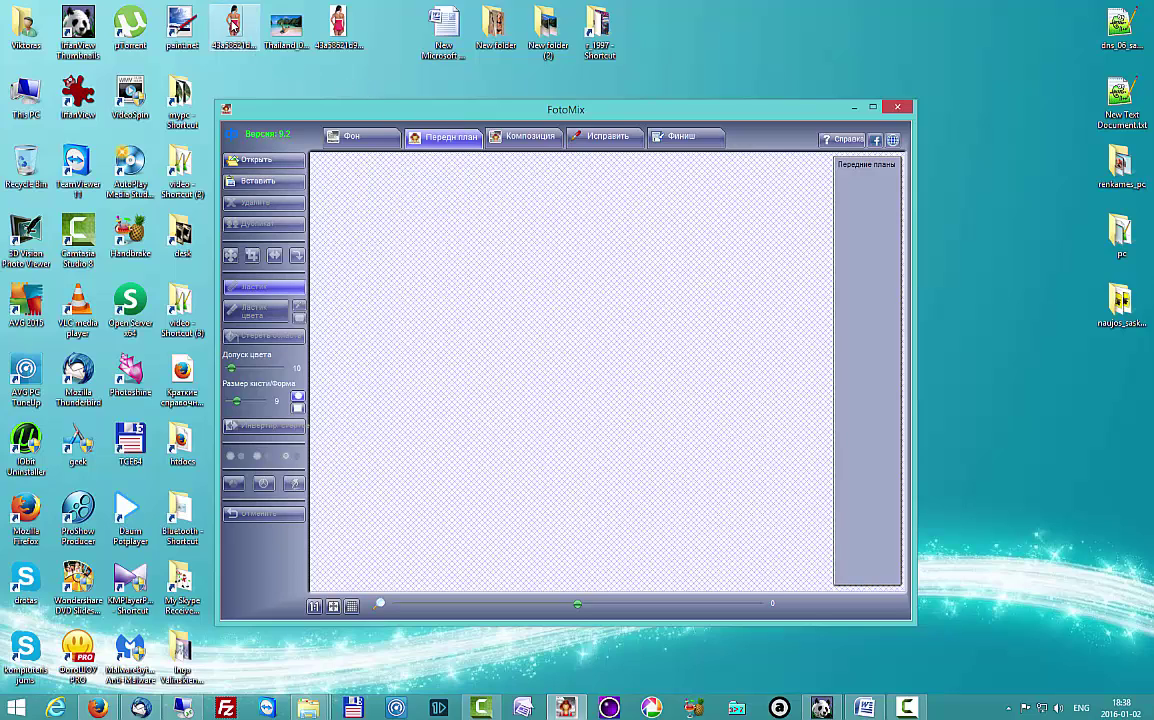
pyautogui.moveTo(232, 25); pyautogui.dragTo(443, 384)
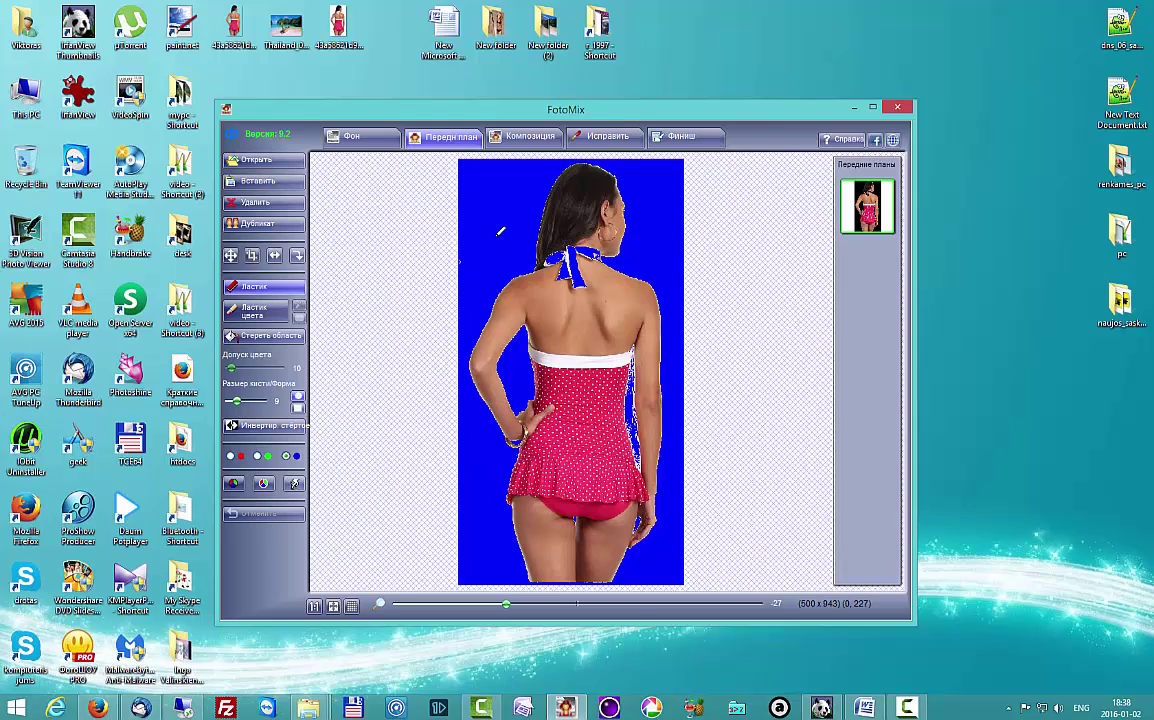
pyautogui.moveTo(338, 25); pyautogui.dragTo(749, 406)
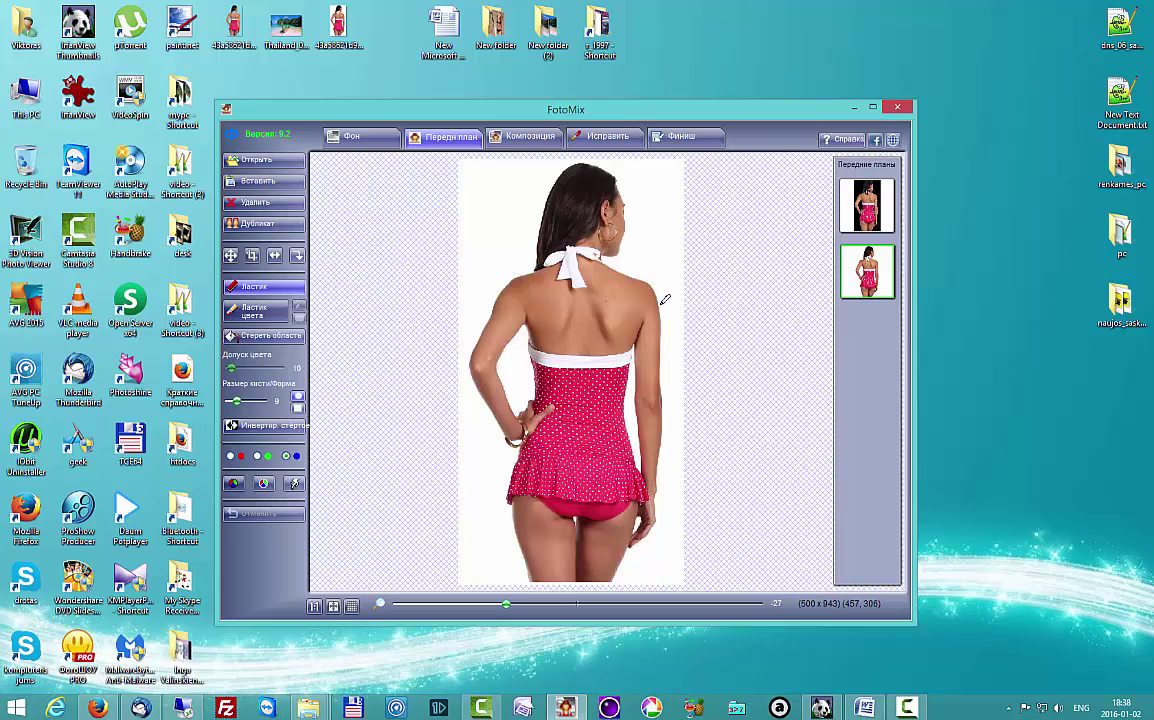
# In the composition, place the white-background JPG at about (1135, 129), right of the boat, and the cutout at about (243, 224), left of it.
pyautogui.click(527, 136)
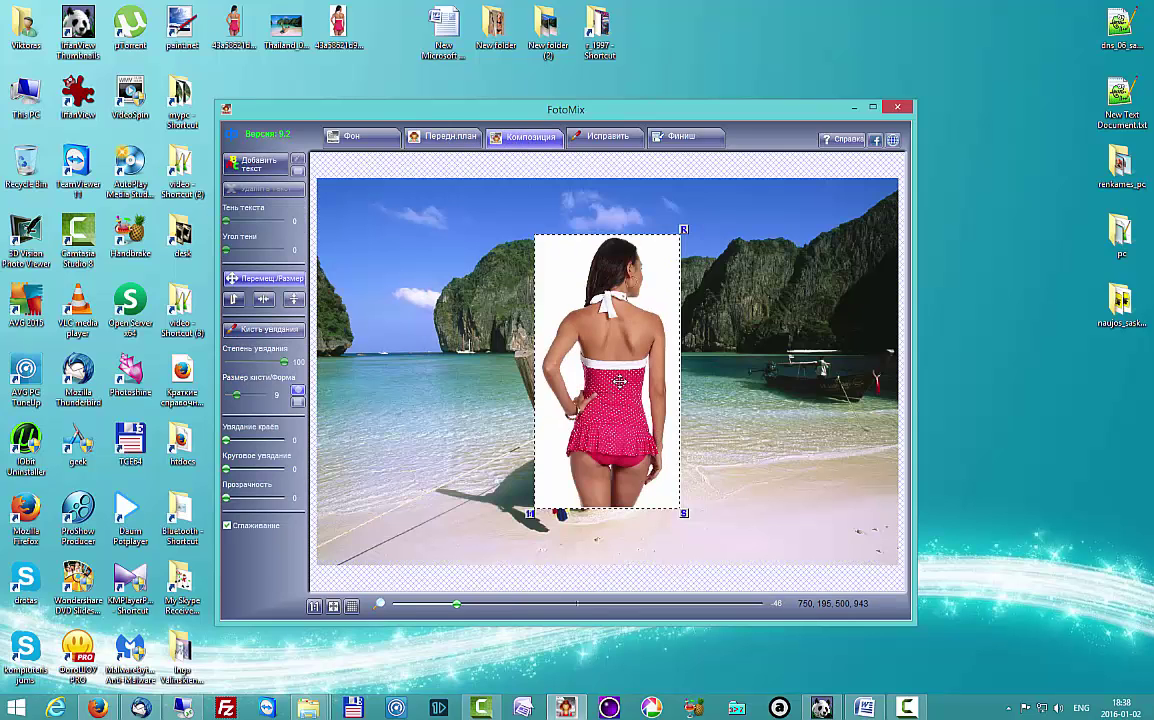
pyautogui.moveTo(556, 340); pyautogui.dragTo(737, 347)
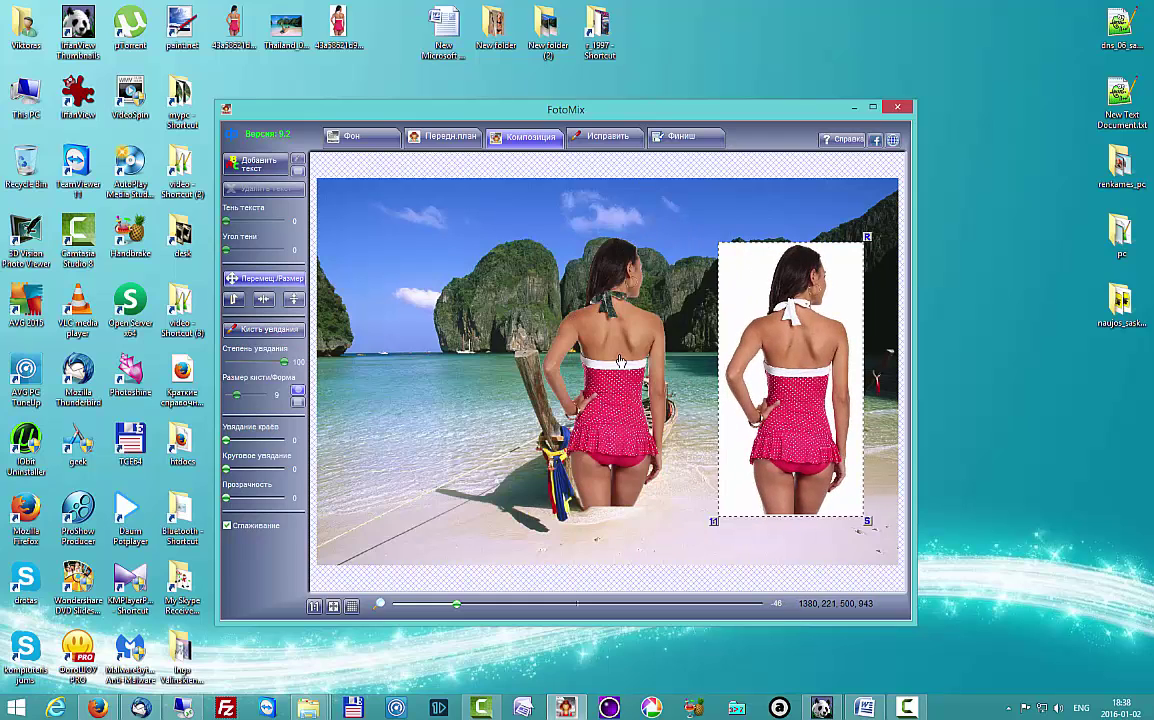
pyautogui.moveTo(575, 342); pyautogui.dragTo(427, 348)
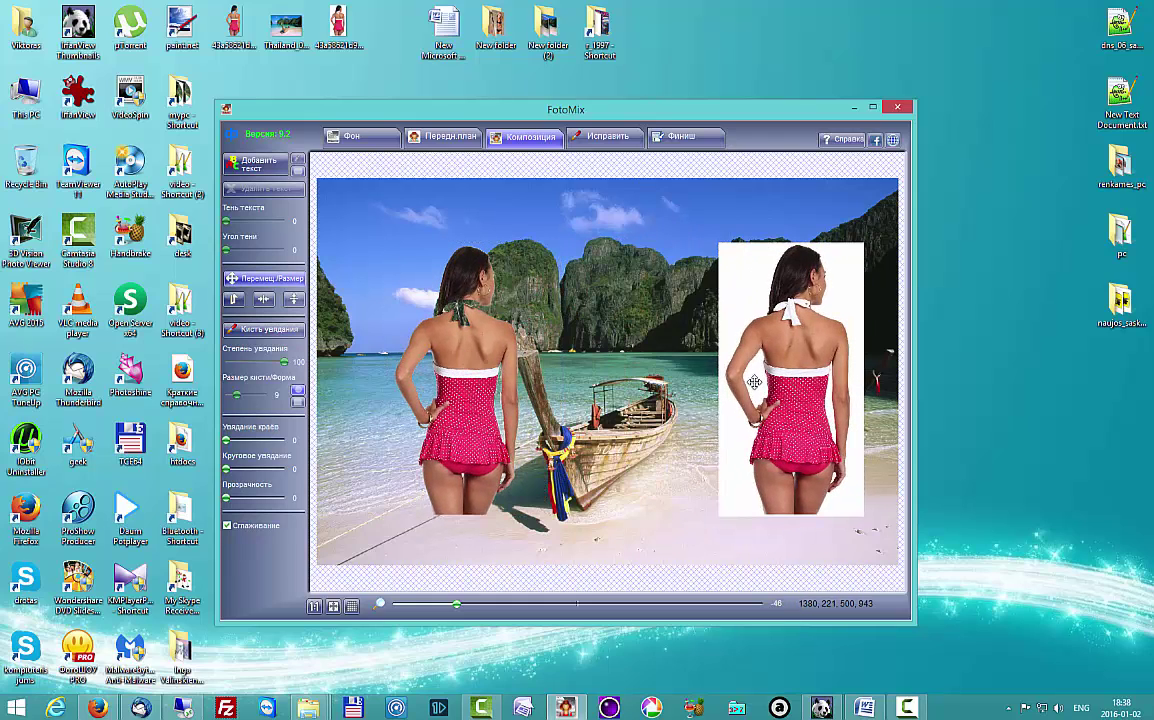
pyautogui.moveTo(737, 365); pyautogui.dragTo(668, 342)
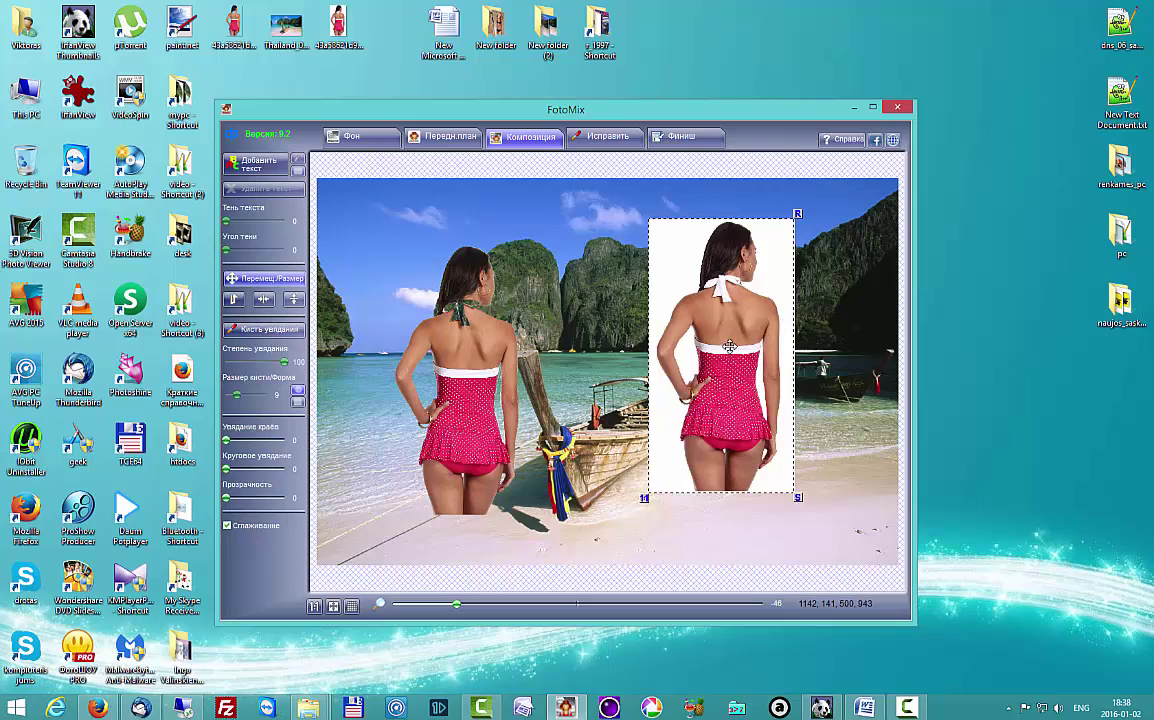
pyautogui.moveTo(657, 313); pyautogui.dragTo(727, 346)
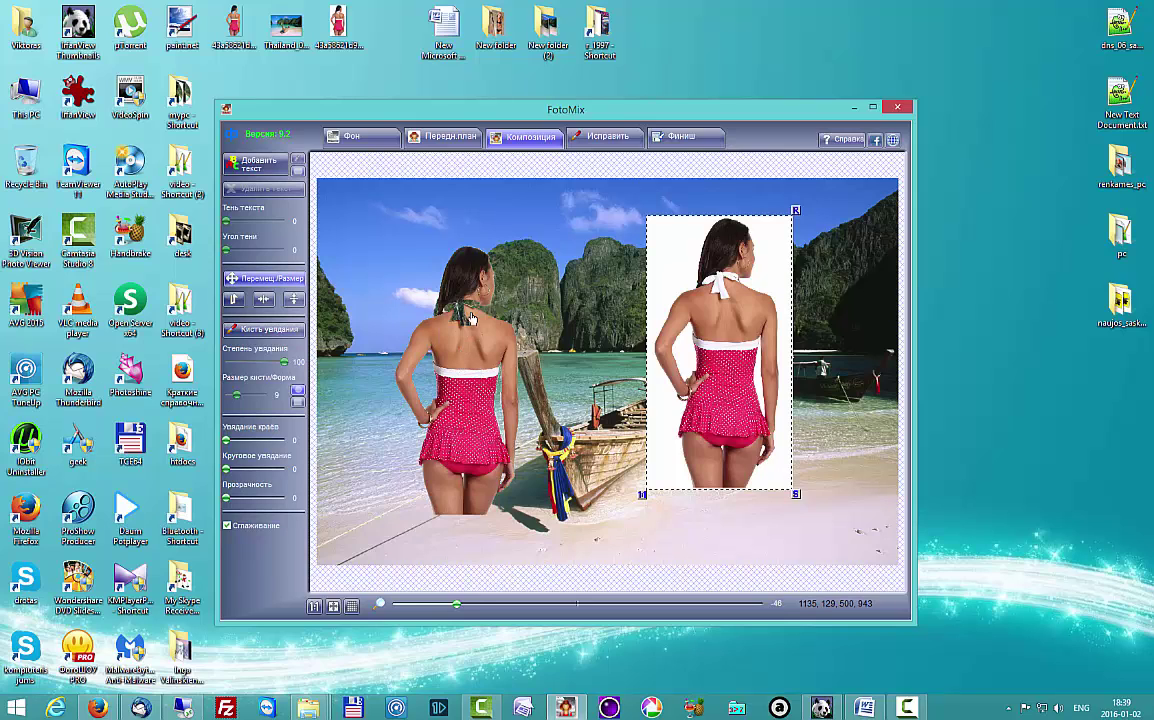
# Delete the white-background JPG from the foreground images and move the cutout to the photo's lower edge left of the boat, about (118, 435).
pyautogui.click(440, 137)
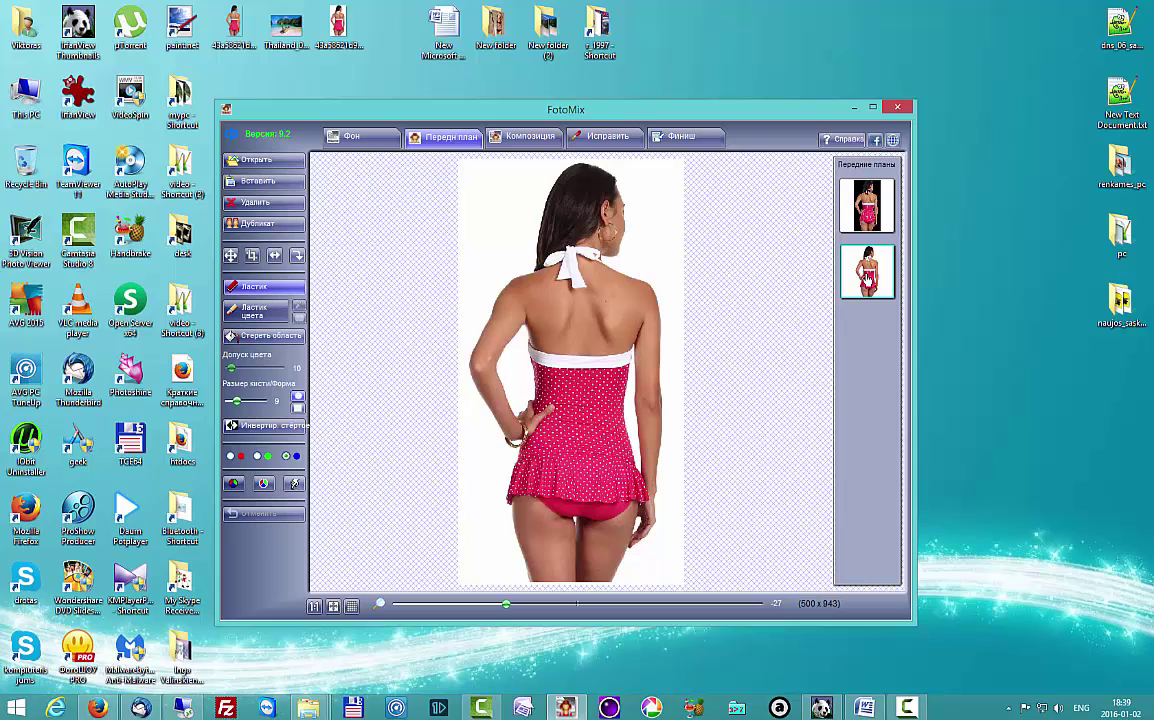
pyautogui.click(245, 204)
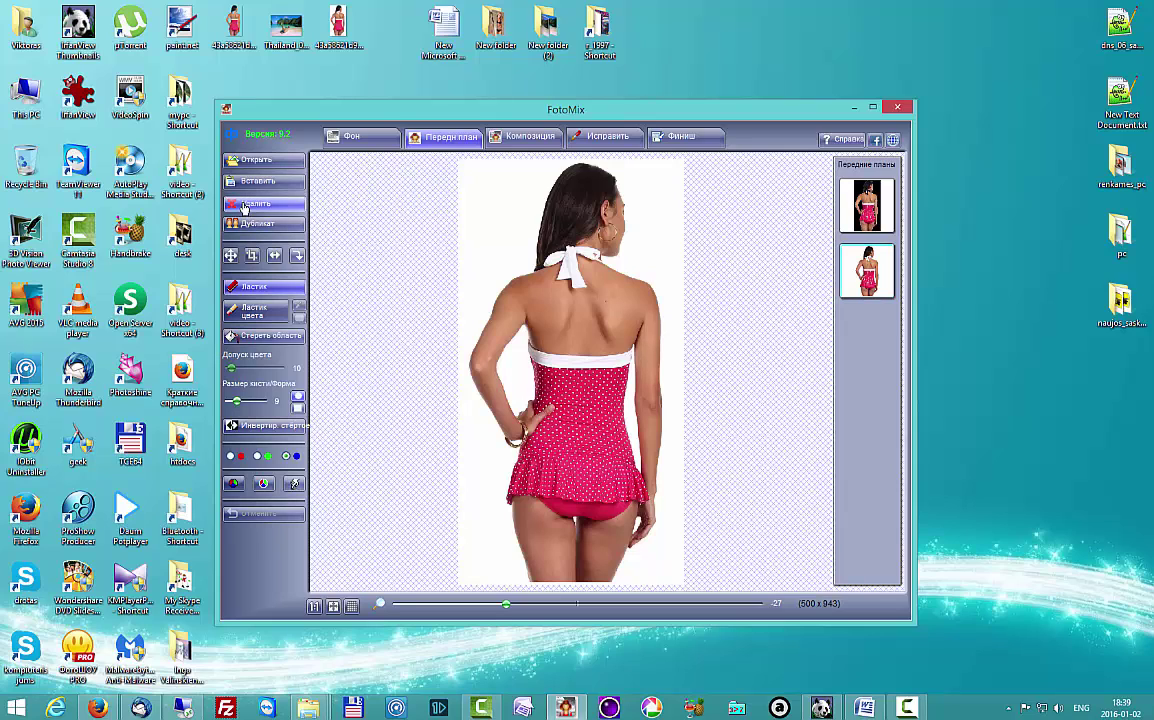
pyautogui.click(528, 137)
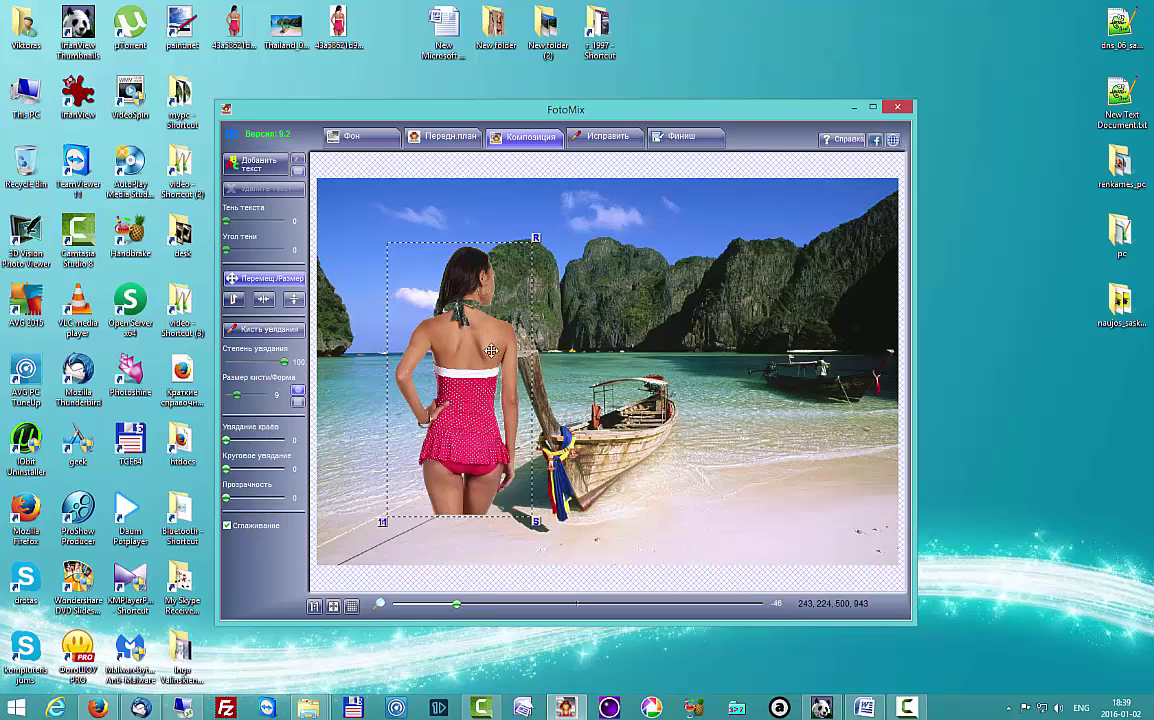
pyautogui.moveTo(466, 350); pyautogui.dragTo(708, 304)
pyautogui.moveTo(601, 363); pyautogui.dragTo(444, 343)
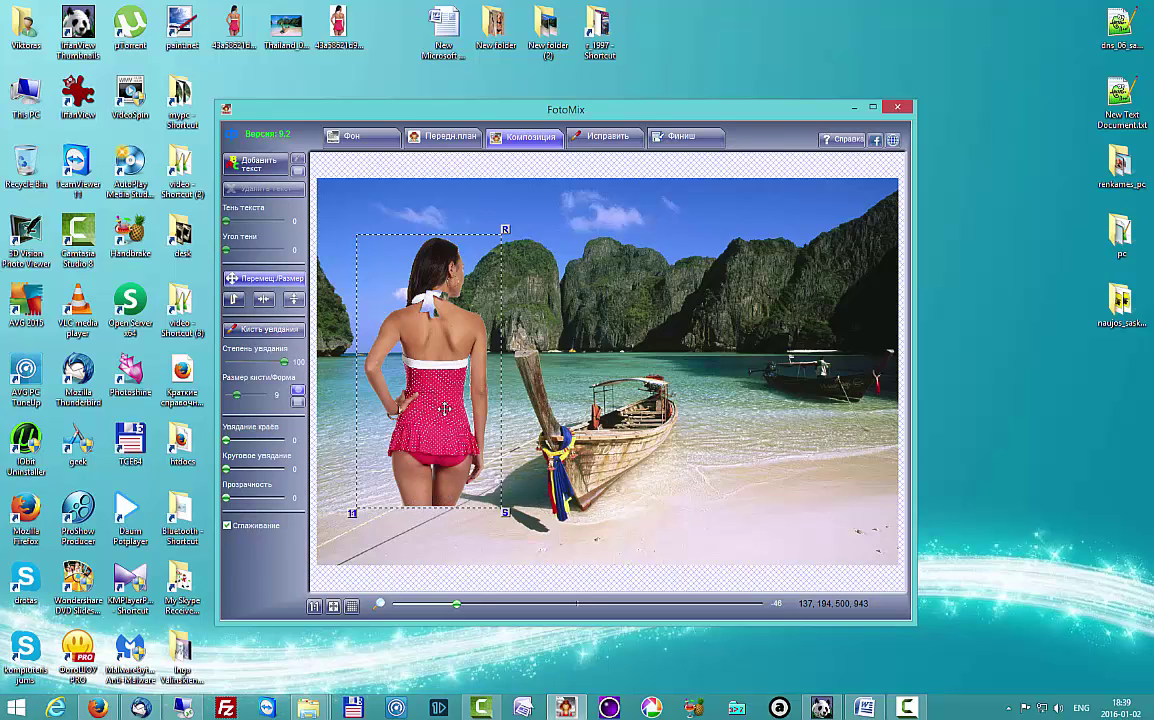
pyautogui.moveTo(400, 348); pyautogui.dragTo(436, 440)
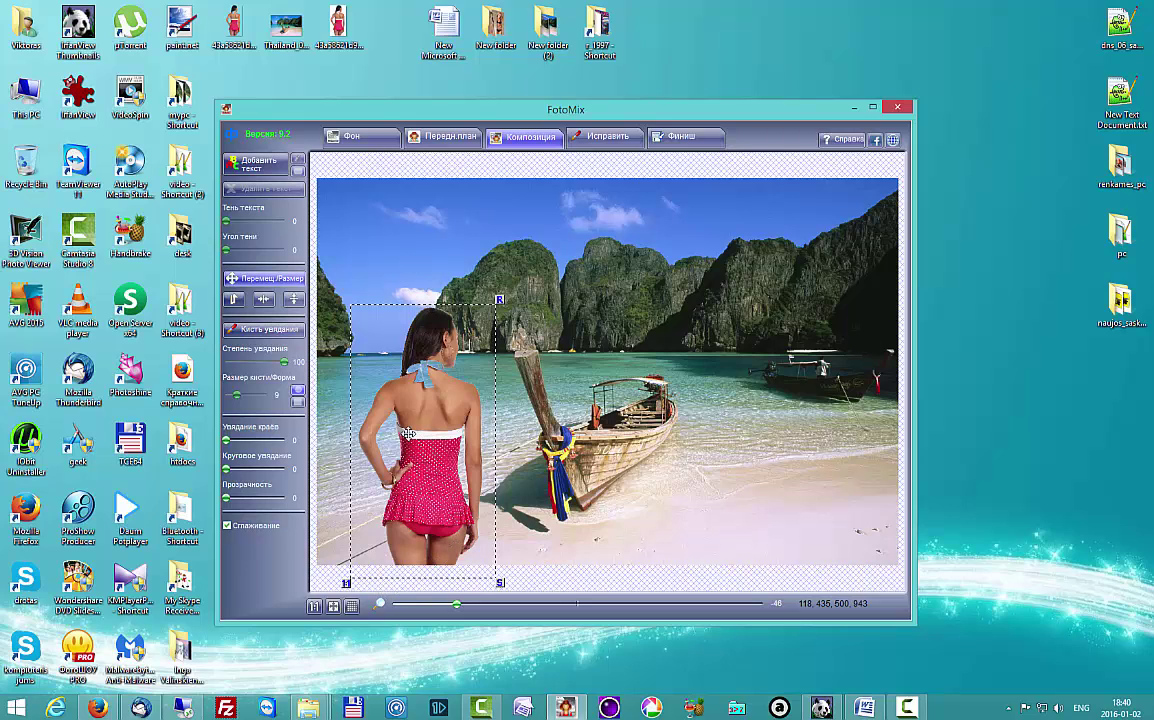
# Shrink the cutout to about 496 × 936 and place it in the beach photo's lower-left corner, at about (-11, 413).
pyautogui.moveTo(428, 442); pyautogui.dragTo(474, 325)
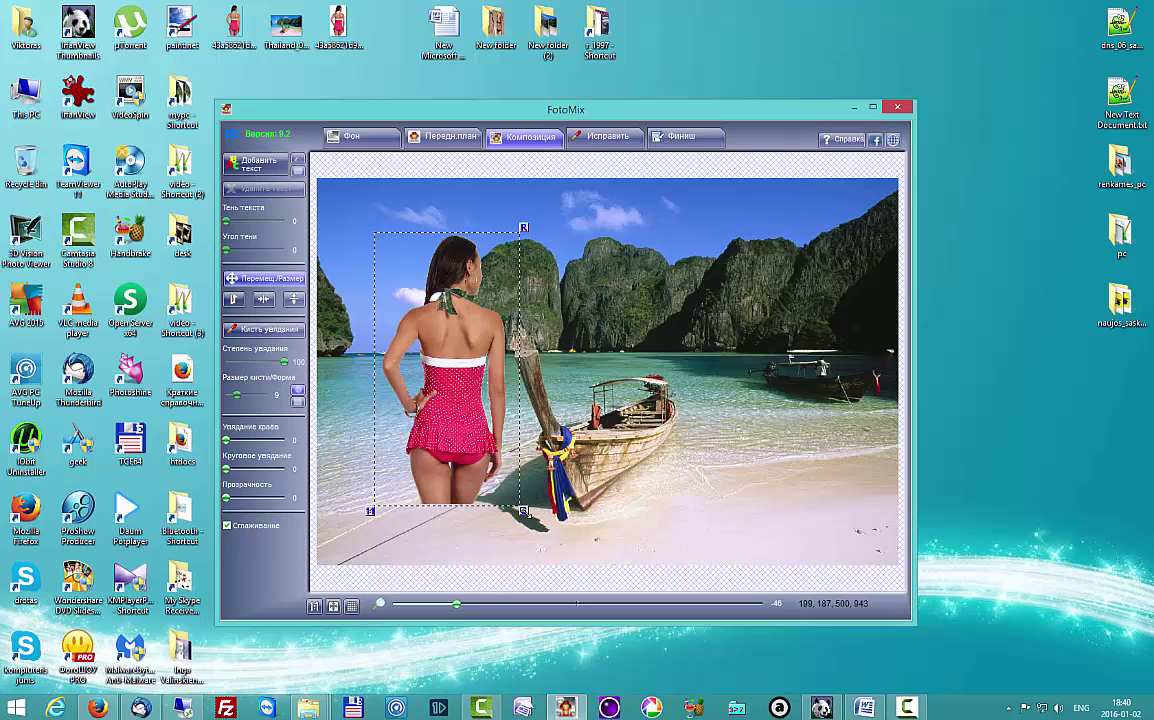
pyautogui.moveTo(523, 511)
pyautogui.mouseDown()
pyautogui.moveTo(577, 568)
pyautogui.moveTo(538, 511)
pyautogui.mouseUp()
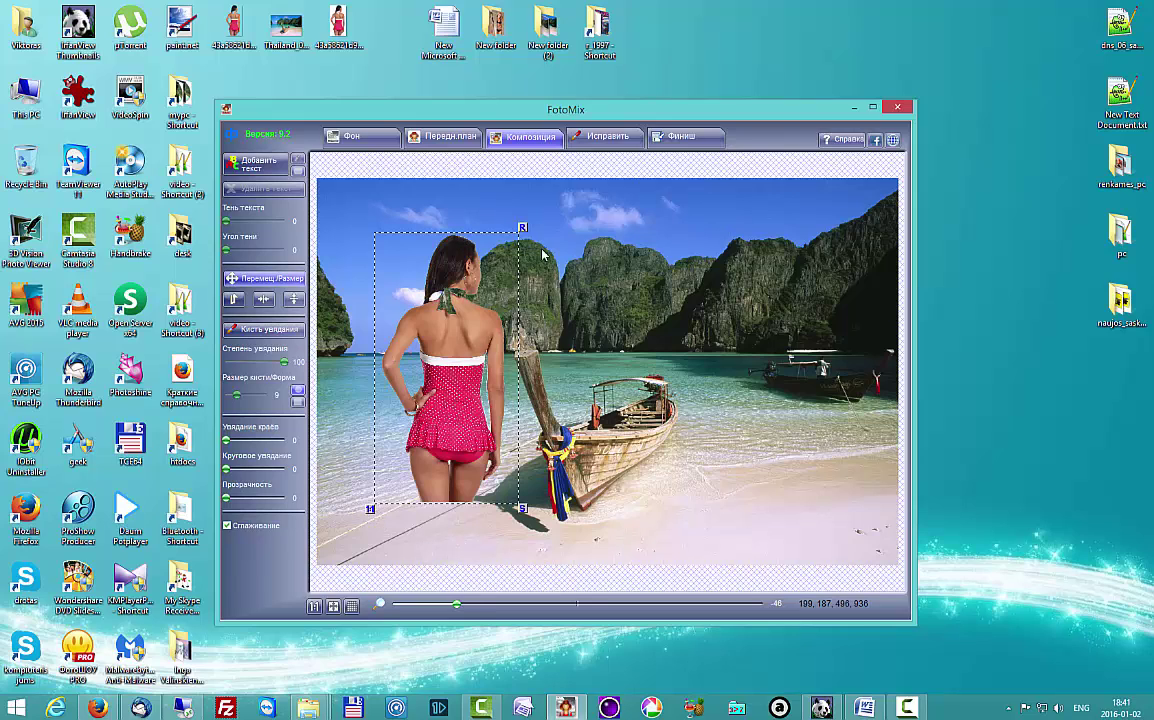
pyautogui.moveTo(522, 228); pyautogui.dragTo(485, 293)
pyautogui.moveTo(454, 347); pyautogui.dragTo(394, 412)
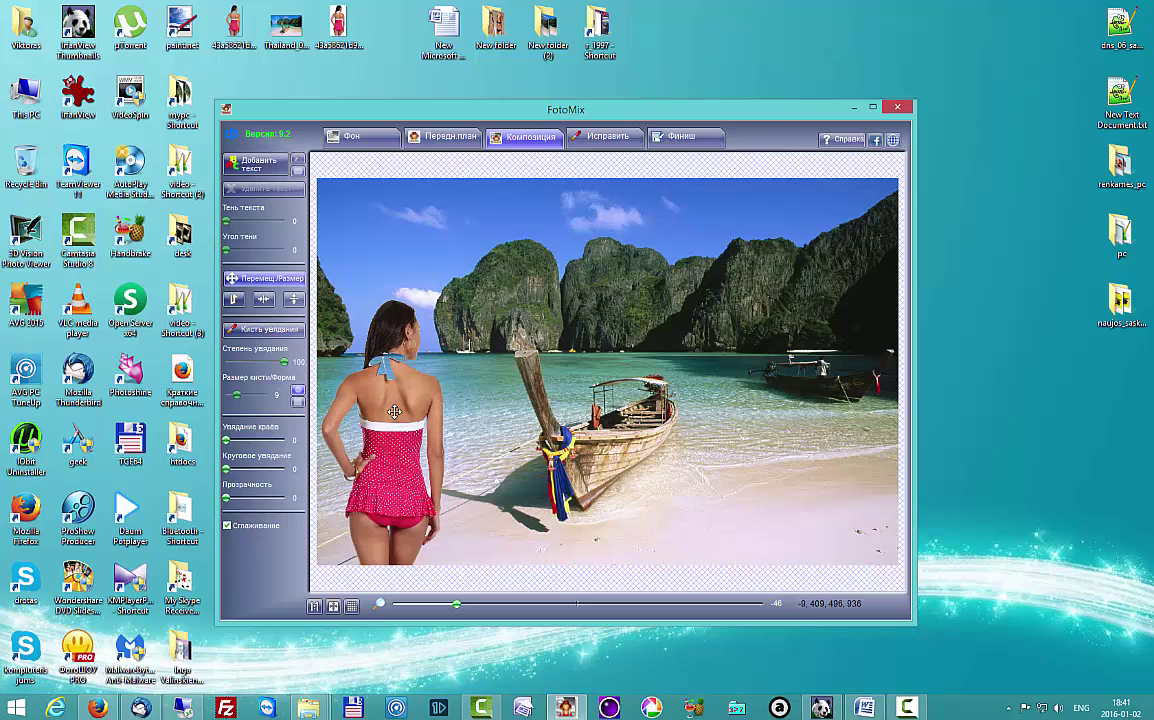
pyautogui.moveTo(395, 411); pyautogui.dragTo(392, 412)
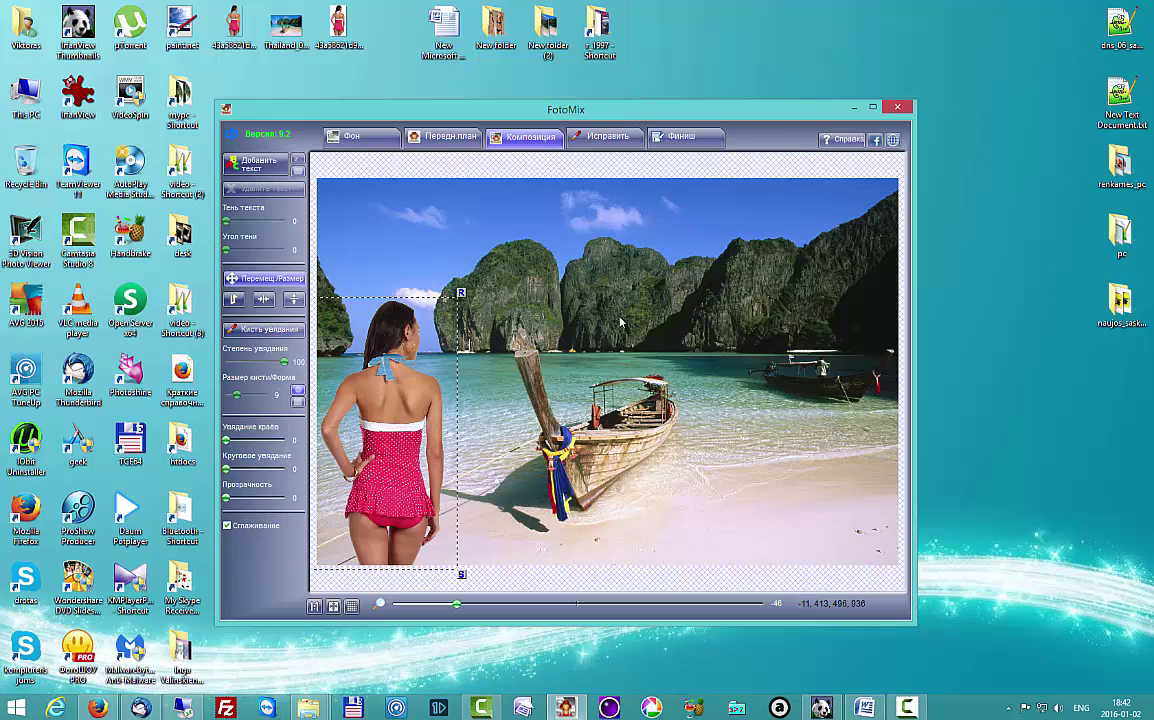
pyautogui.click(682, 140)
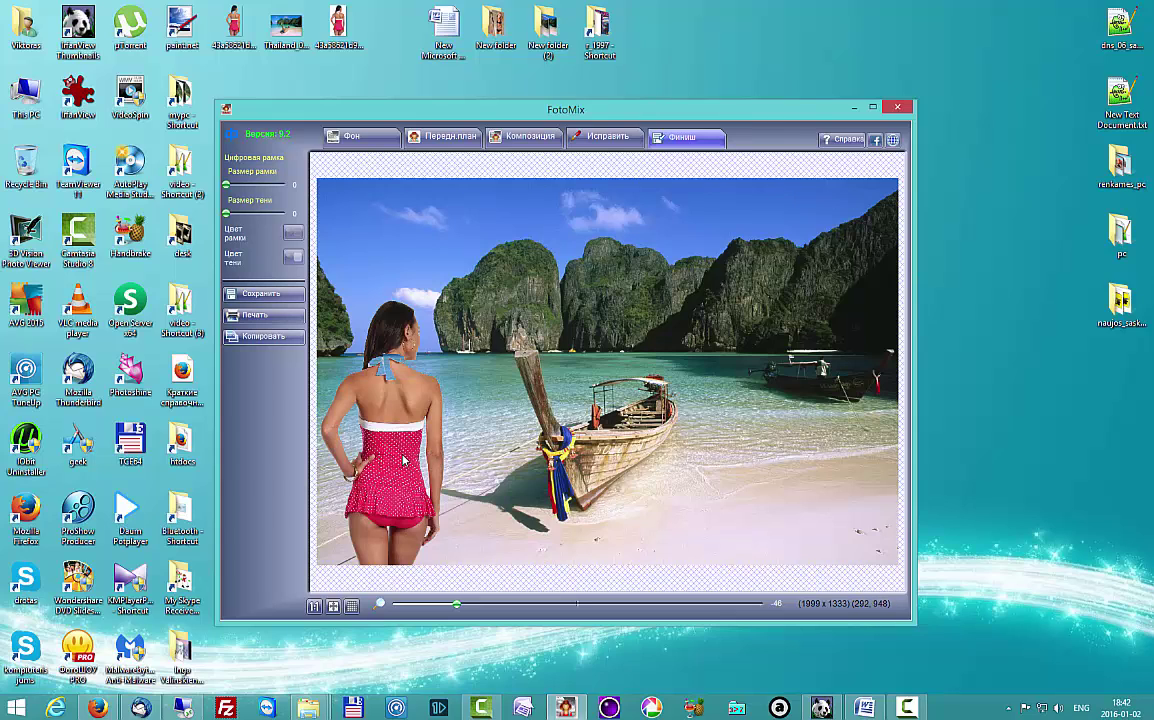
# Set the cutout's edge fading to 5, and try its transparency at 100 before returning it to 0.
pyautogui.click(535, 140)
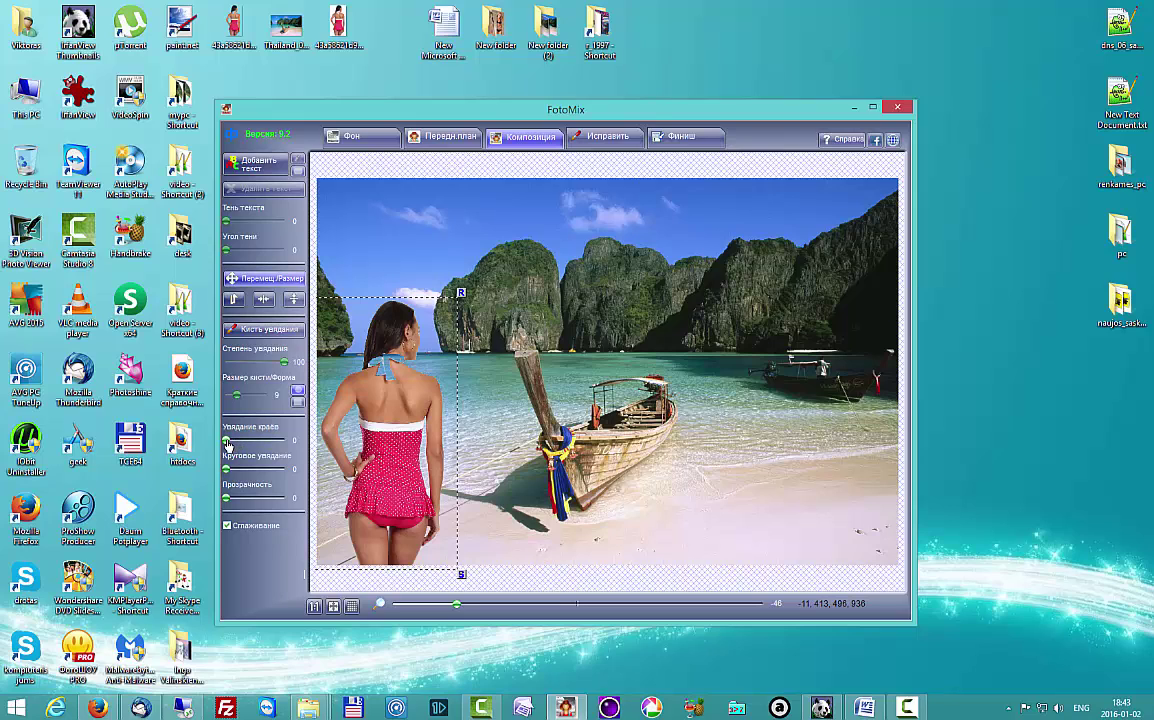
pyautogui.moveTo(227, 443)
pyautogui.mouseDown()
pyautogui.moveTo(283, 442)
pyautogui.moveTo(215, 440)
pyautogui.mouseUp()
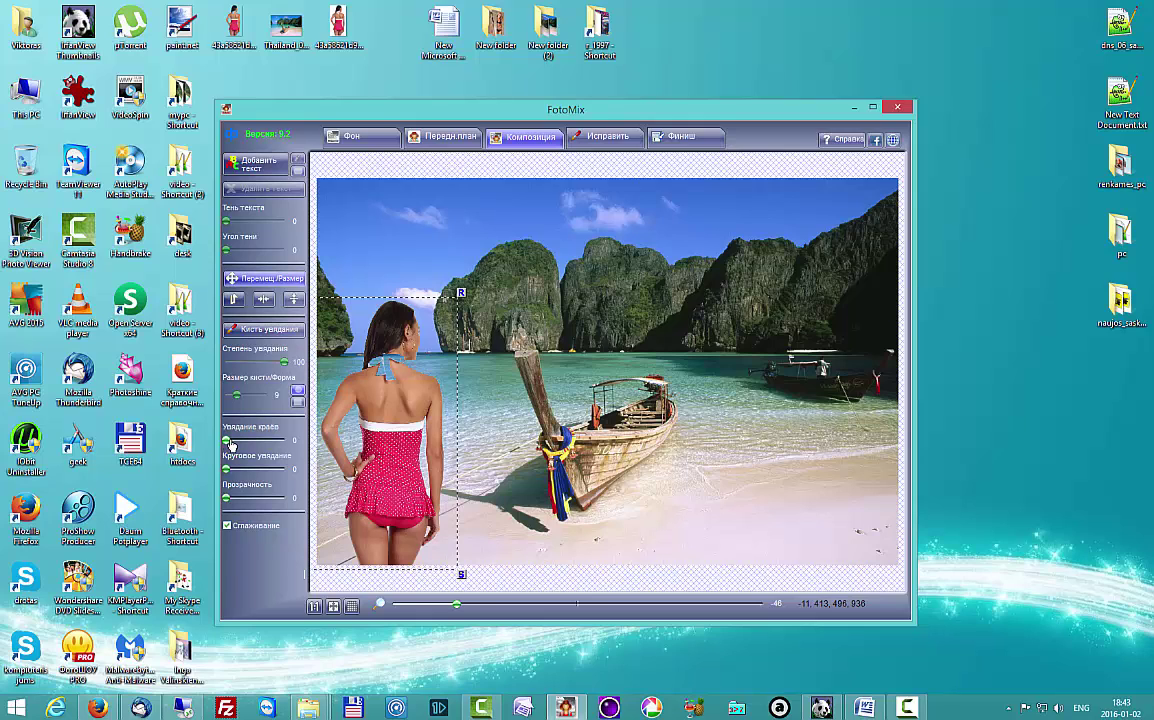
pyautogui.moveTo(228, 446); pyautogui.dragTo(232, 443)
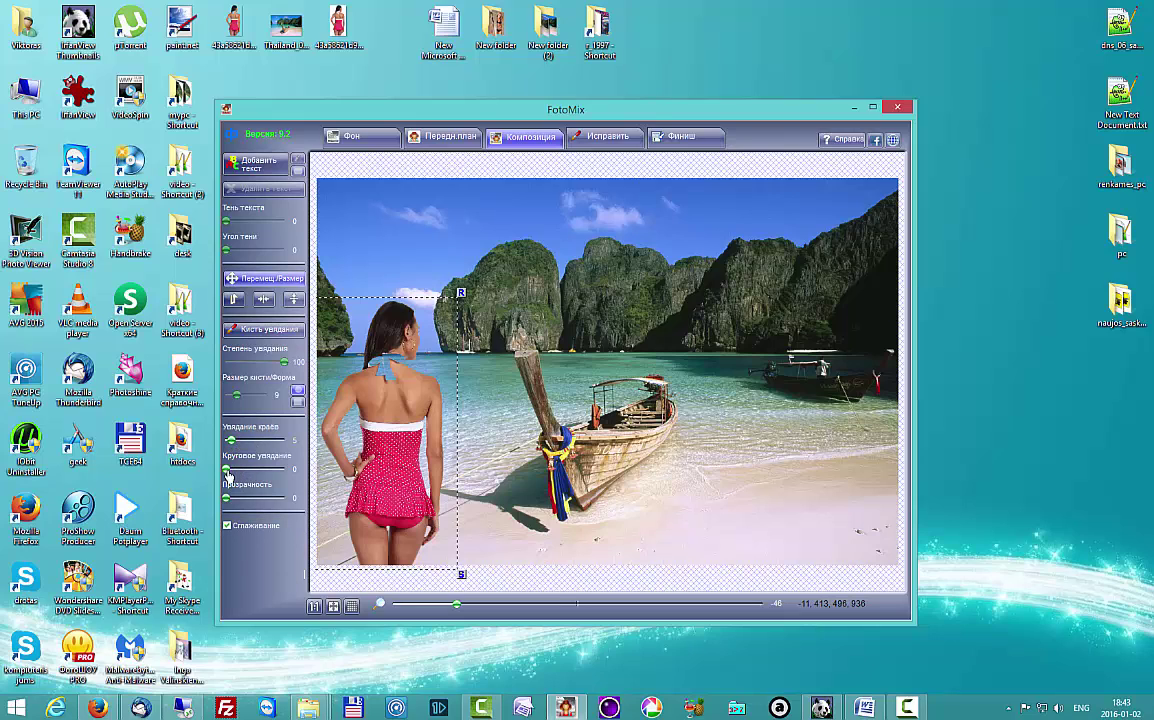
pyautogui.moveTo(228, 474)
pyautogui.mouseDown()
pyautogui.moveTo(261, 471)
pyautogui.moveTo(205, 472)
pyautogui.mouseUp()
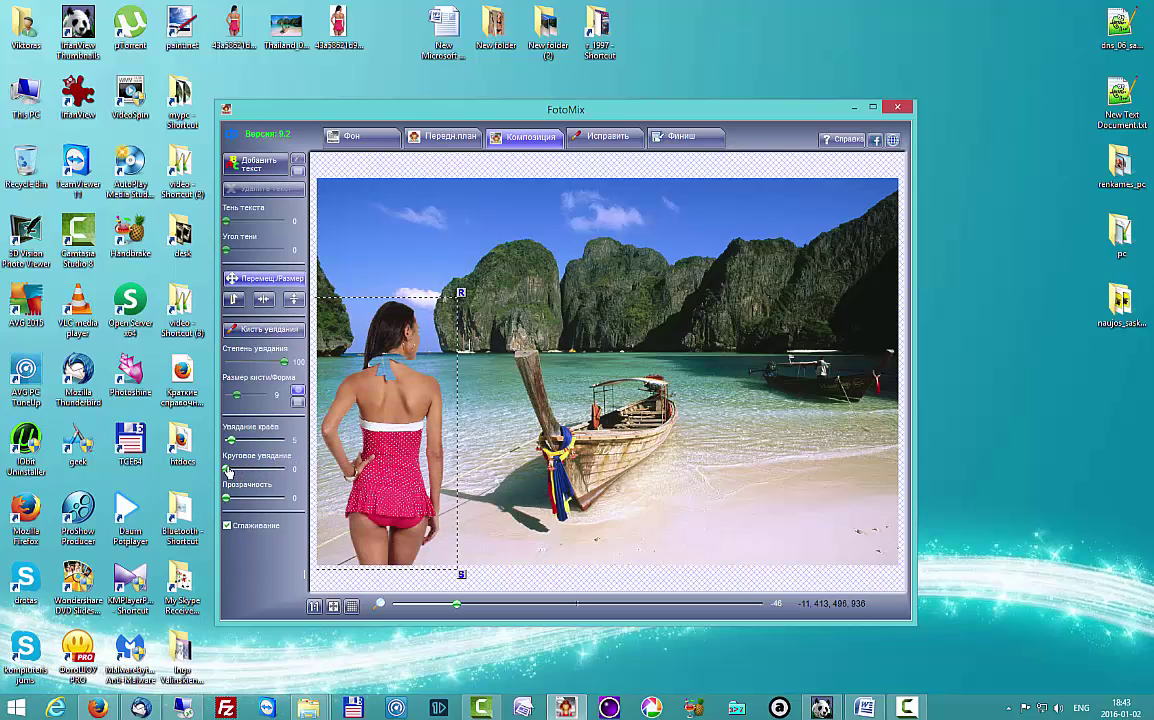
pyautogui.moveTo(228, 474)
pyautogui.mouseDown()
pyautogui.moveTo(285, 474)
pyautogui.moveTo(215, 475)
pyautogui.mouseUp()
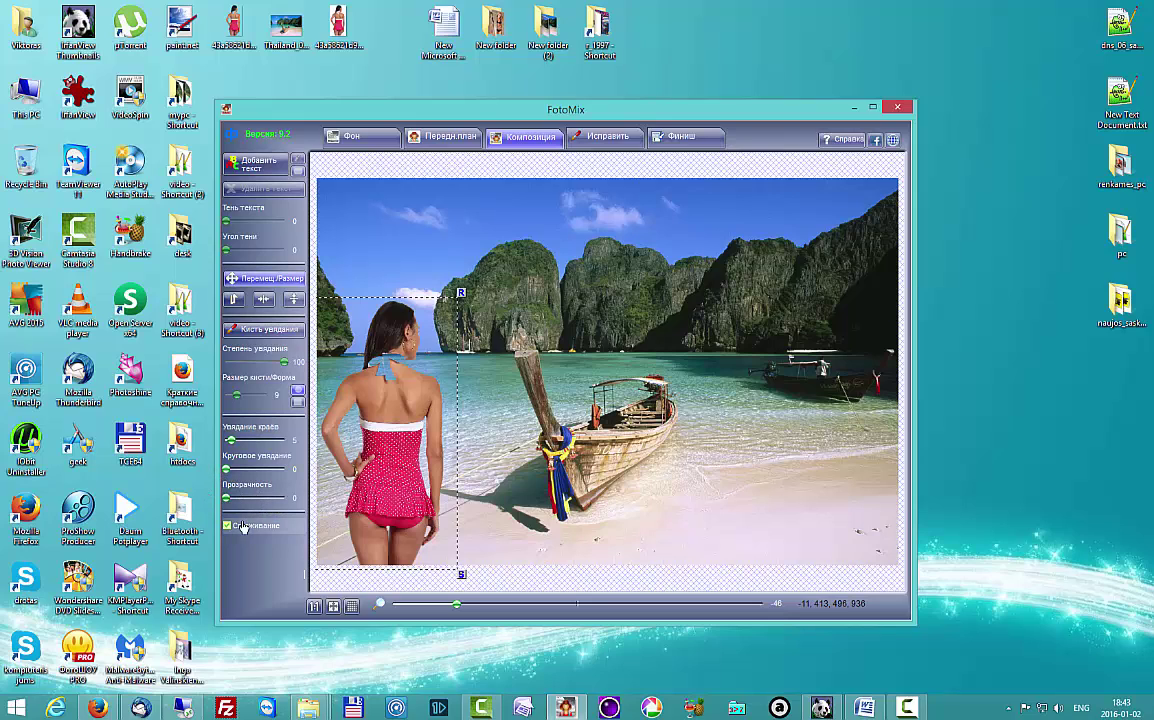
pyautogui.moveTo(228, 503); pyautogui.dragTo(298, 513)
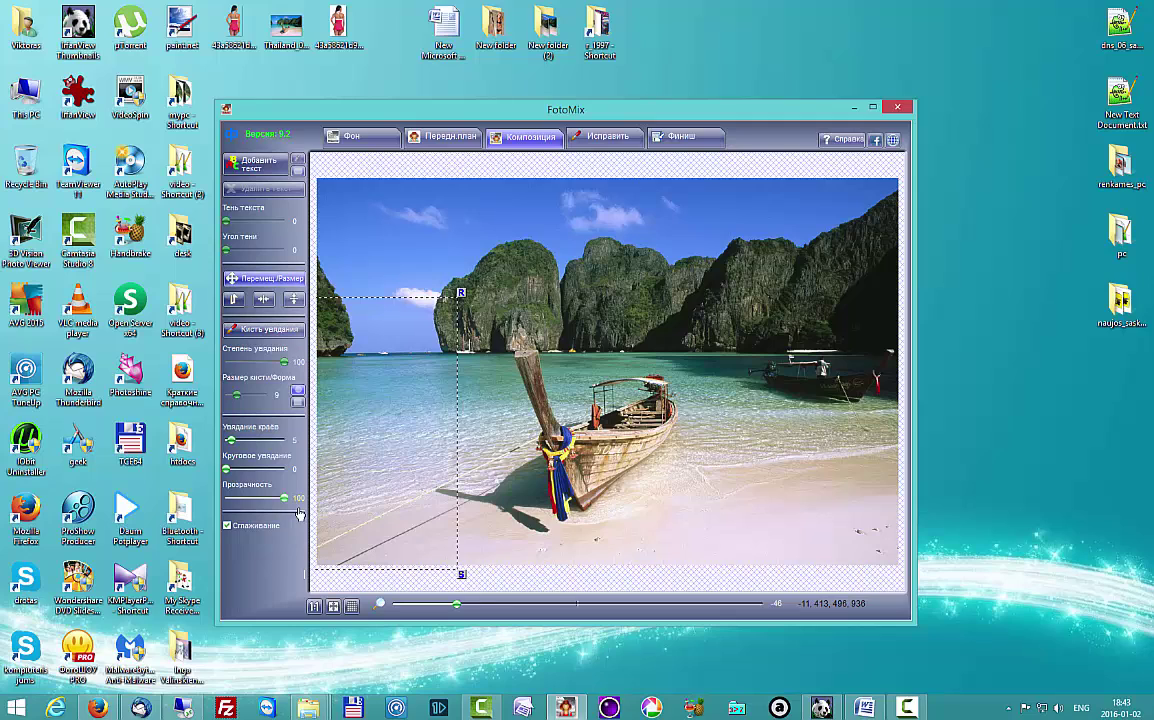
pyautogui.moveTo(285, 499); pyautogui.dragTo(226, 502)
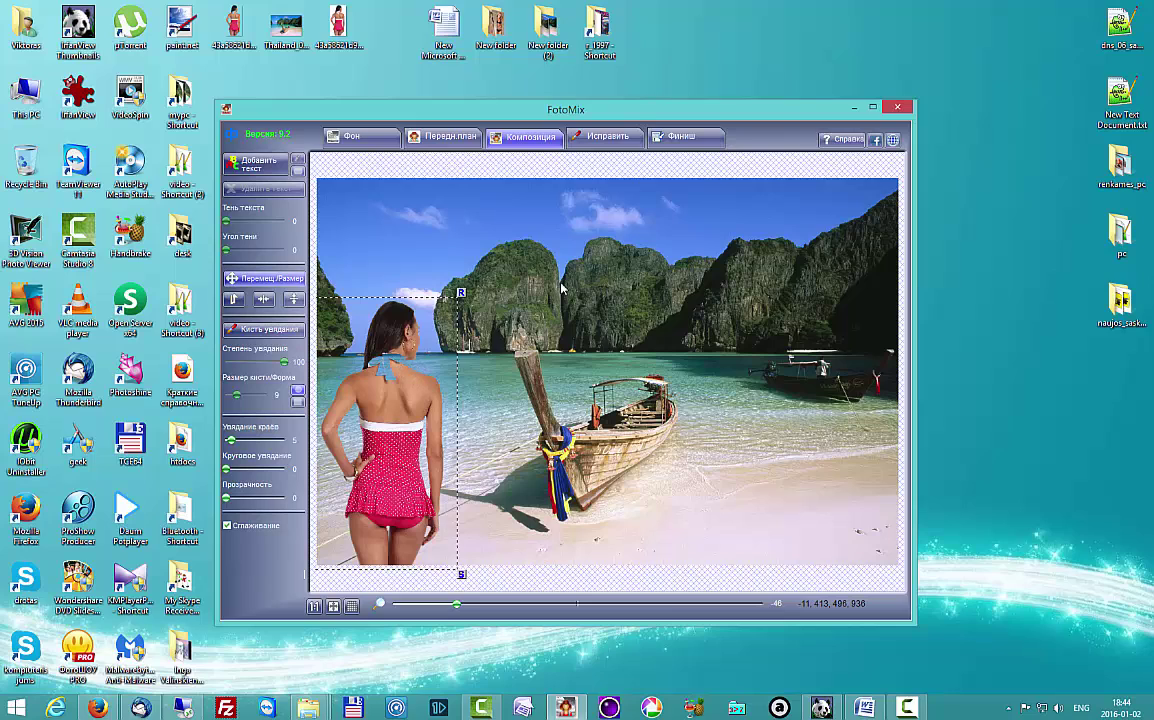
# Save the finished composition to the desktop as a JPEG file named 00.
pyautogui.click(683, 138)
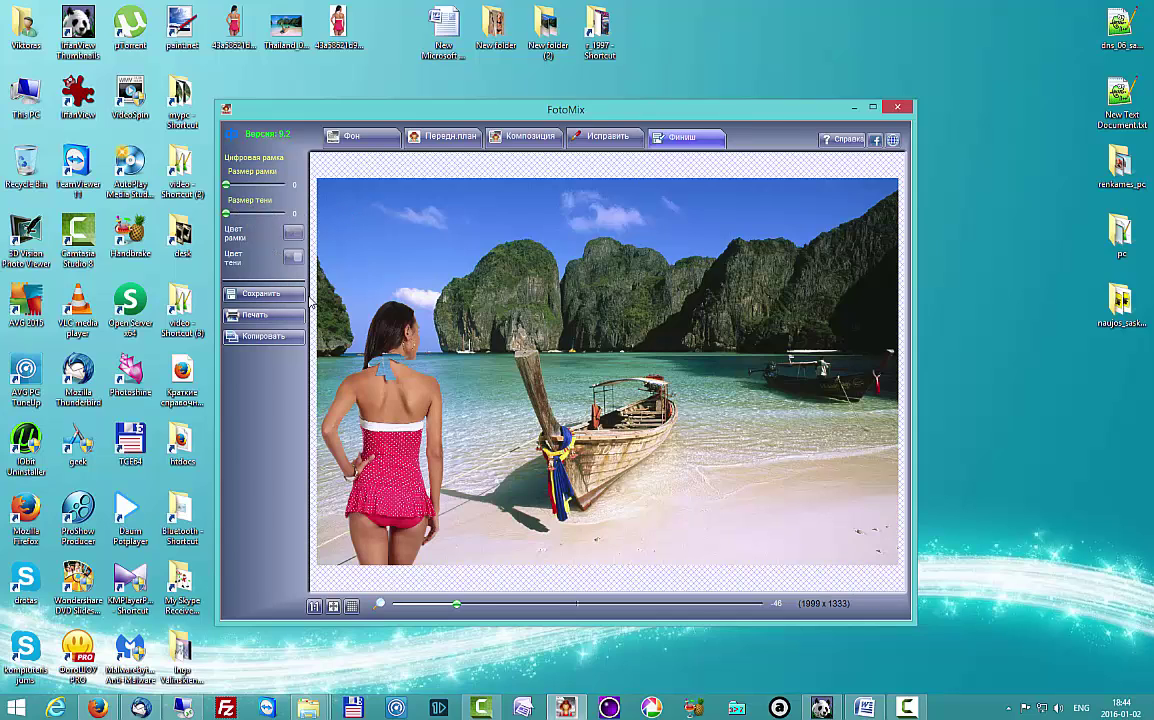
pyautogui.click(255, 296)
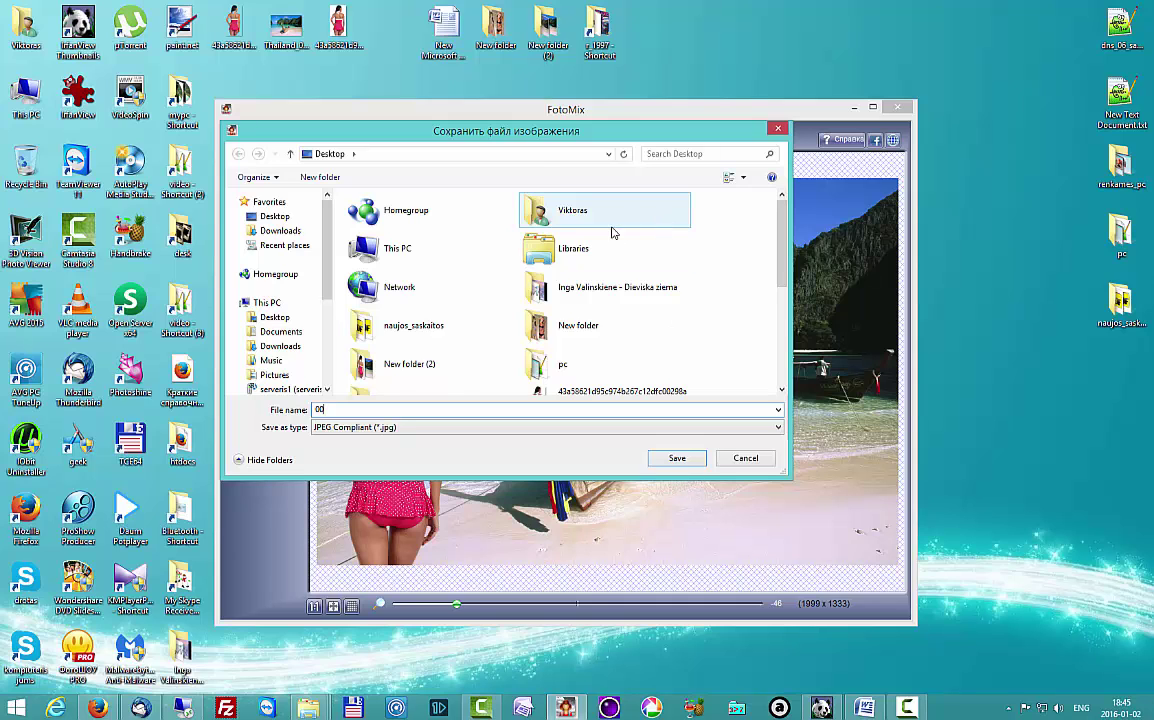
pyautogui.moveTo(607, 132); pyautogui.dragTo(614, 131)
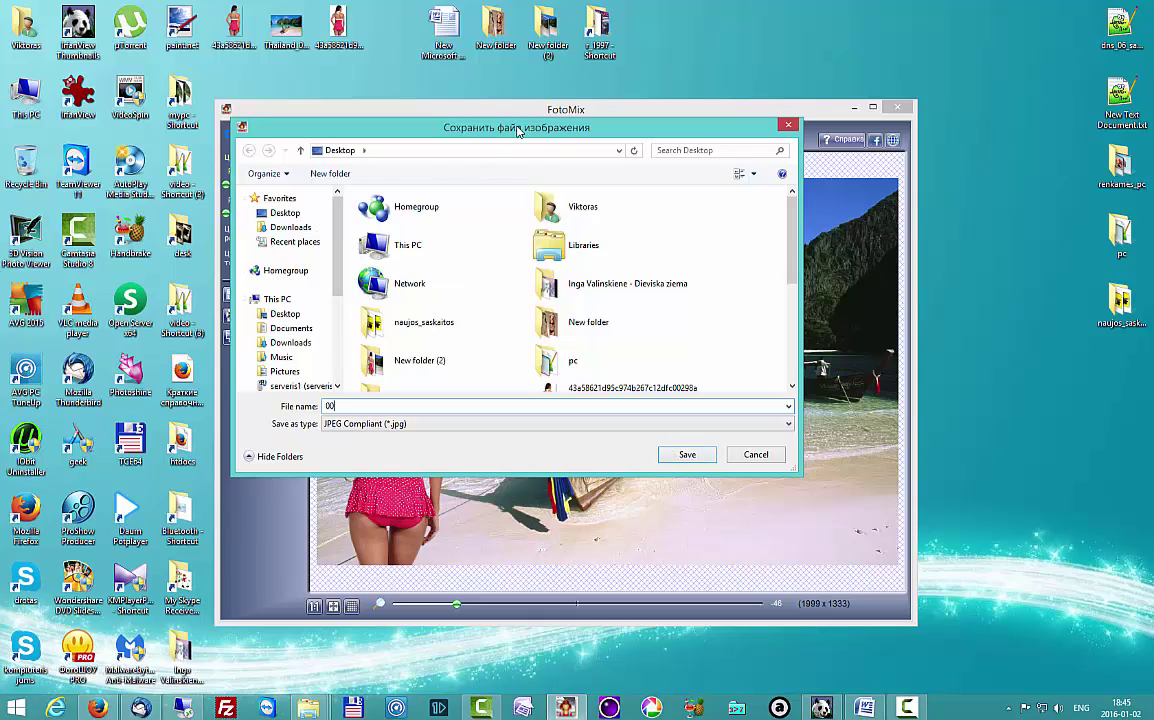
pyautogui.moveTo(518, 131); pyautogui.dragTo(513, 125)
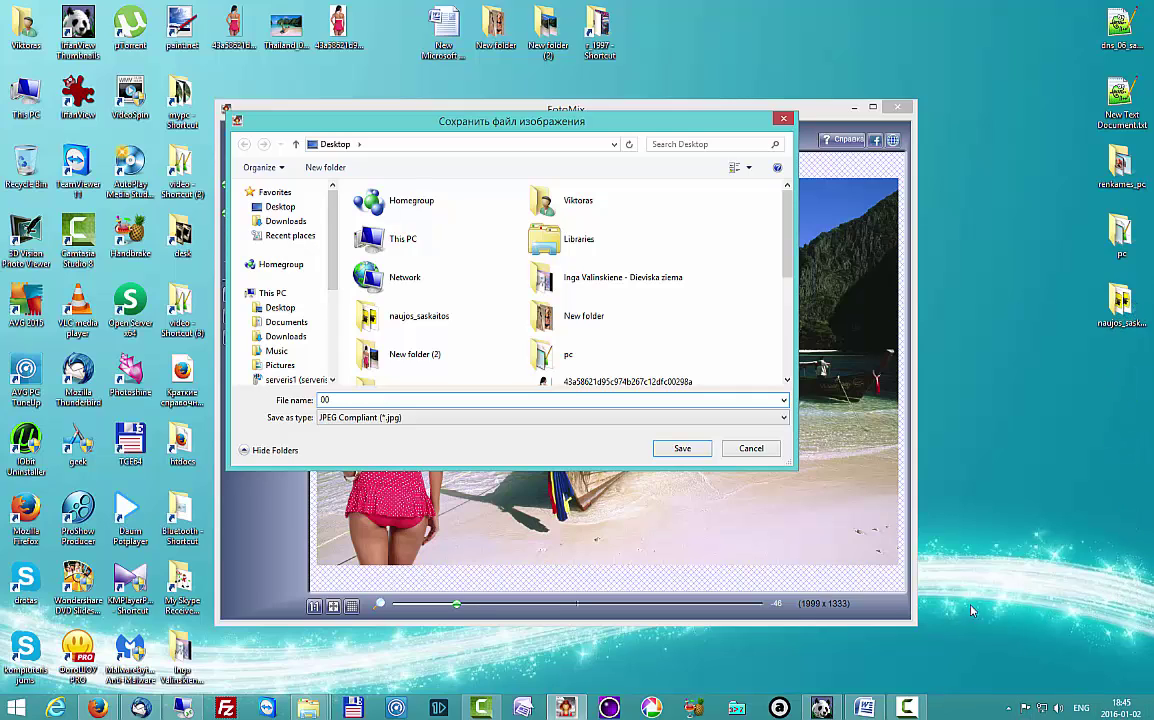
pyautogui.click(680, 452)
pyautogui.click(680, 450)
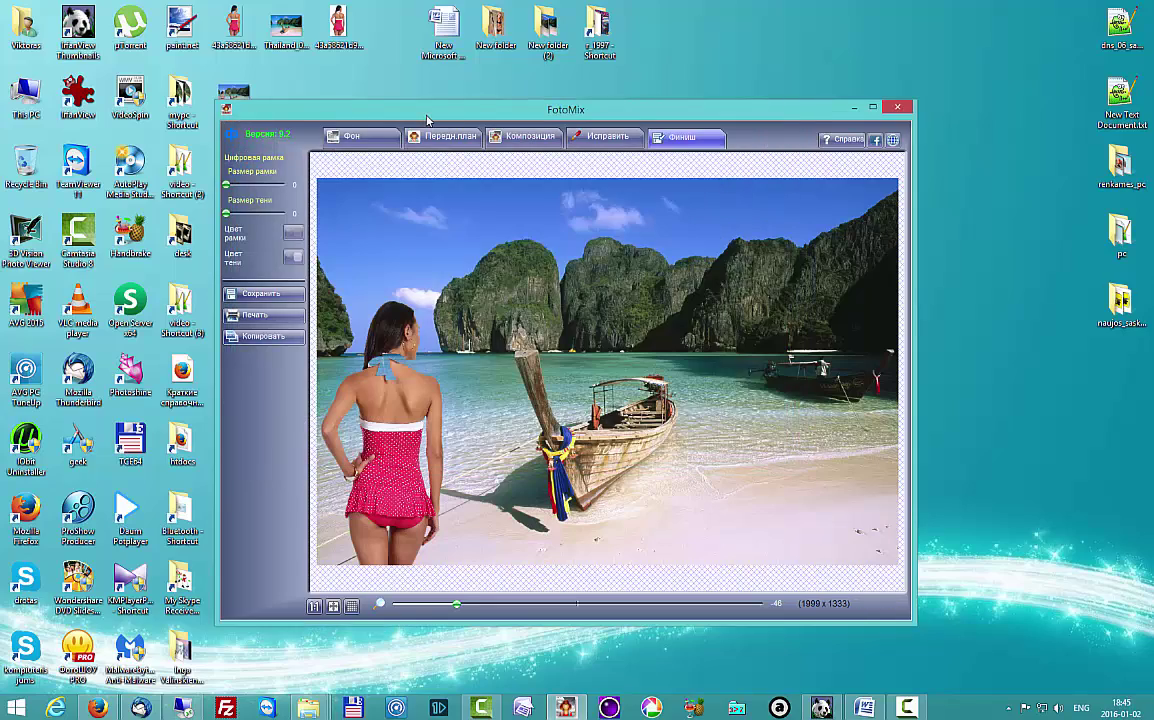
# Open 00.jpg from the desktop in IrfanView to examine the saved composite, and close the viewer.
pyautogui.moveTo(388, 105); pyautogui.dragTo(466, 103)
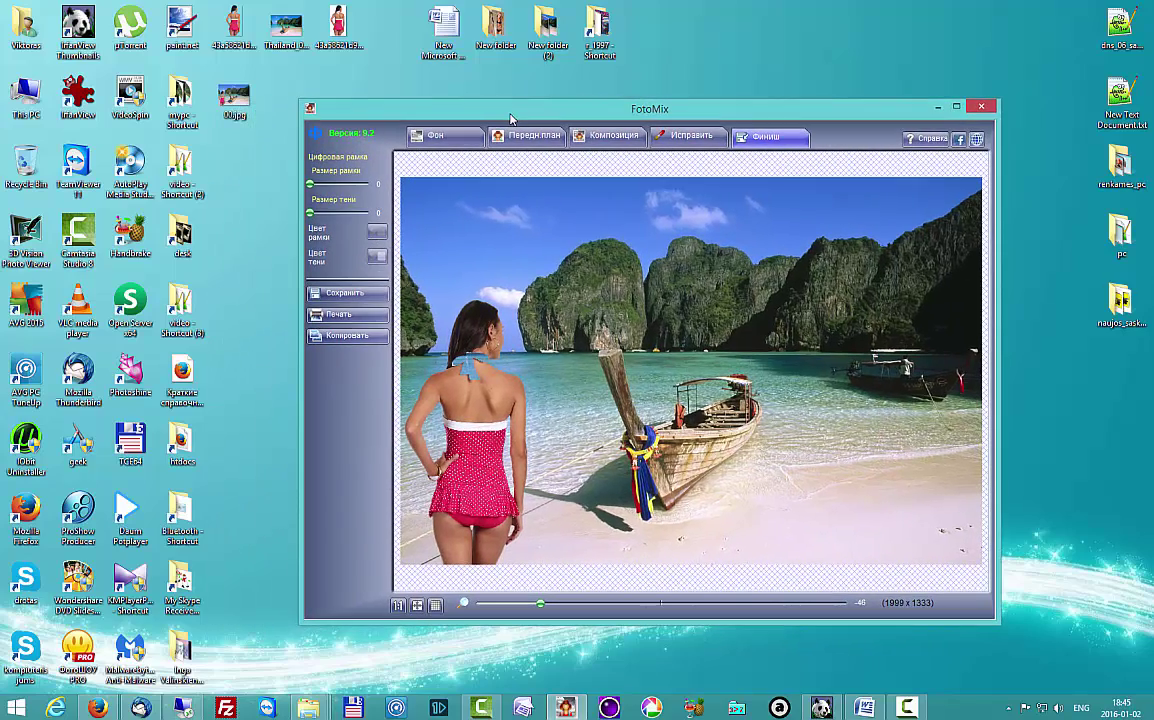
pyautogui.doubleClick(229, 99)
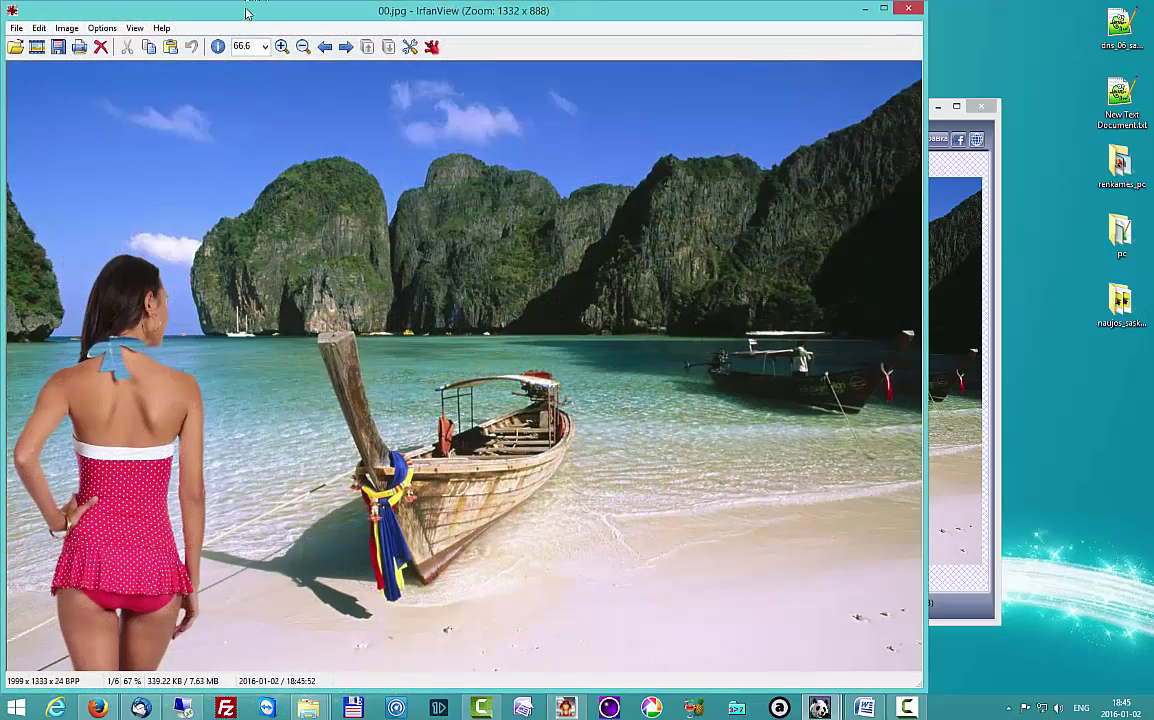
pyautogui.moveTo(252, 4); pyautogui.dragTo(349, 12)
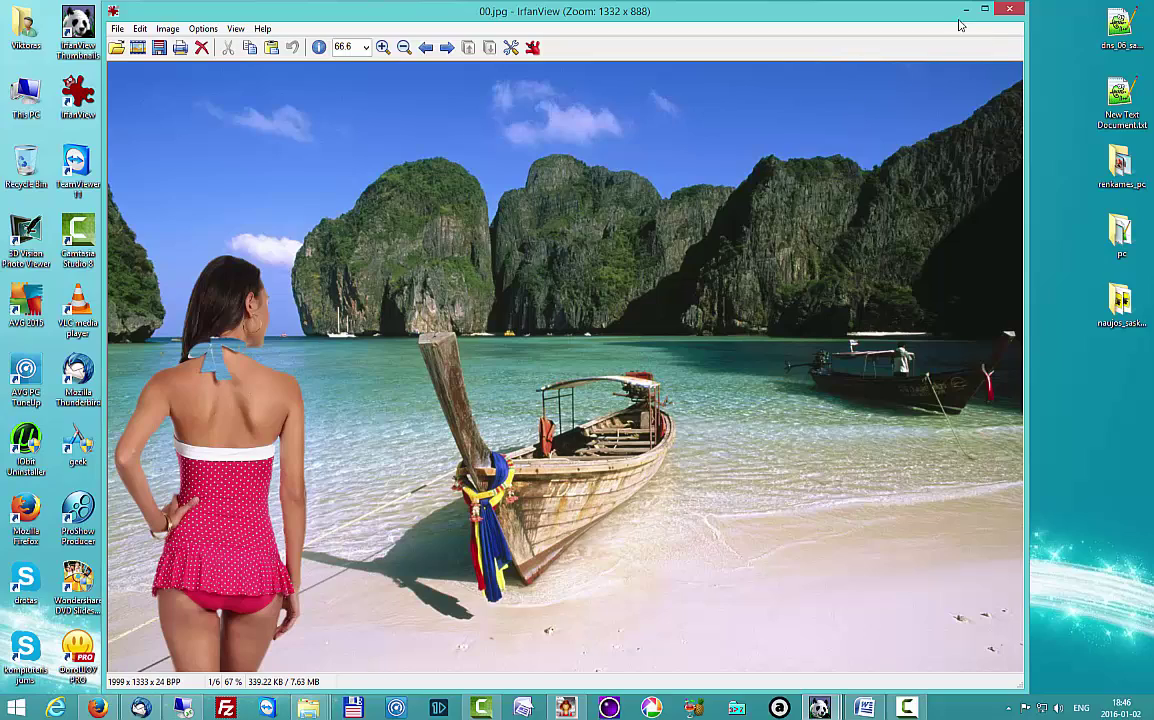
pyautogui.click(1011, 10)
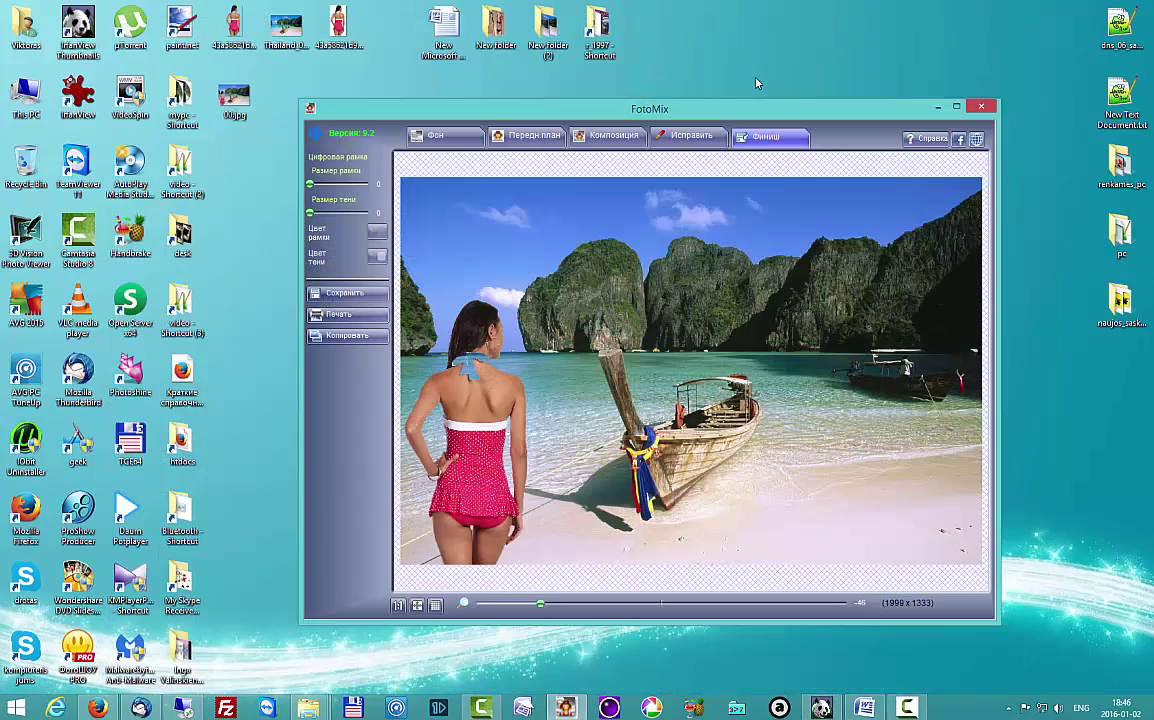
# Open the woman's original white-background JPG from the desktop in IrfanView and place the FotoMix window beside it.
pyautogui.moveTo(690, 118); pyautogui.dragTo(667, 144)
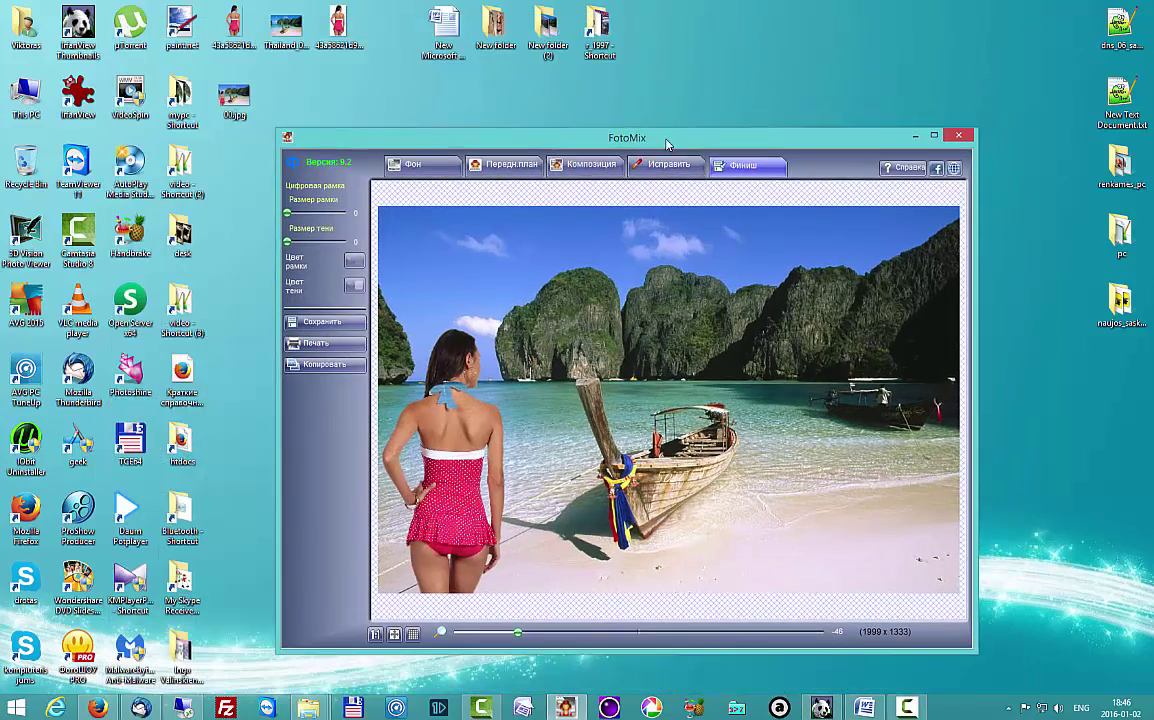
pyautogui.click(338, 30)
pyautogui.doubleClick(338, 30)
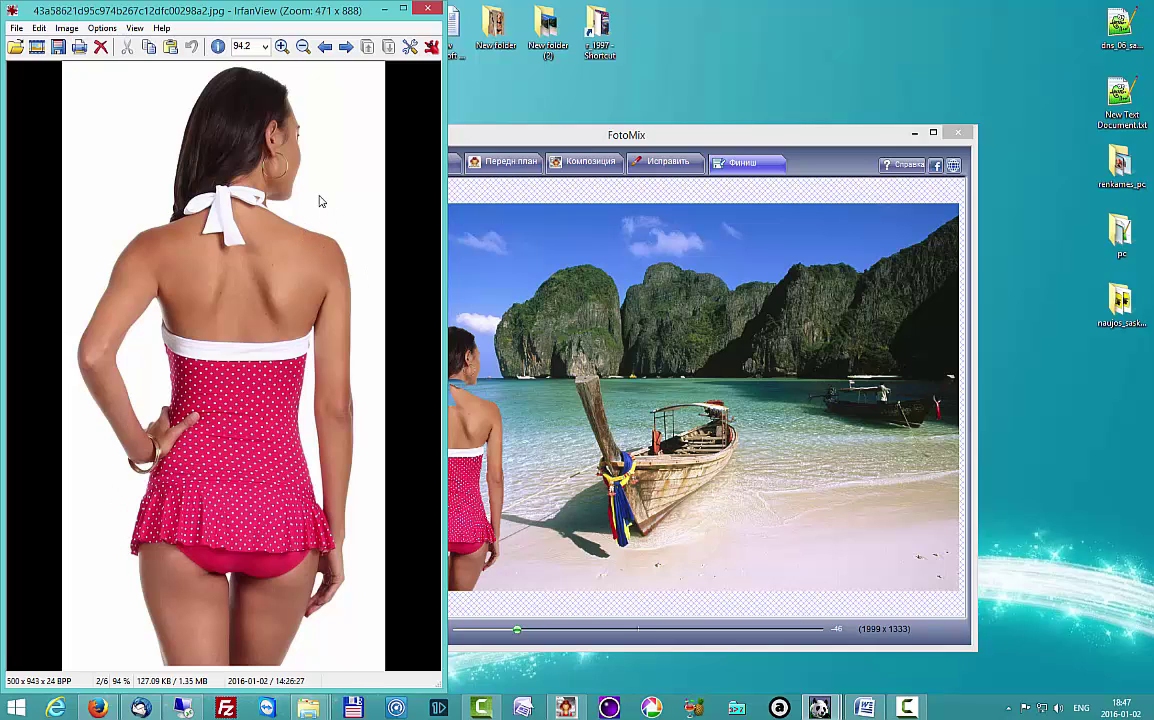
pyautogui.click(700, 137)
pyautogui.moveTo(708, 137); pyautogui.dragTo(842, 106)
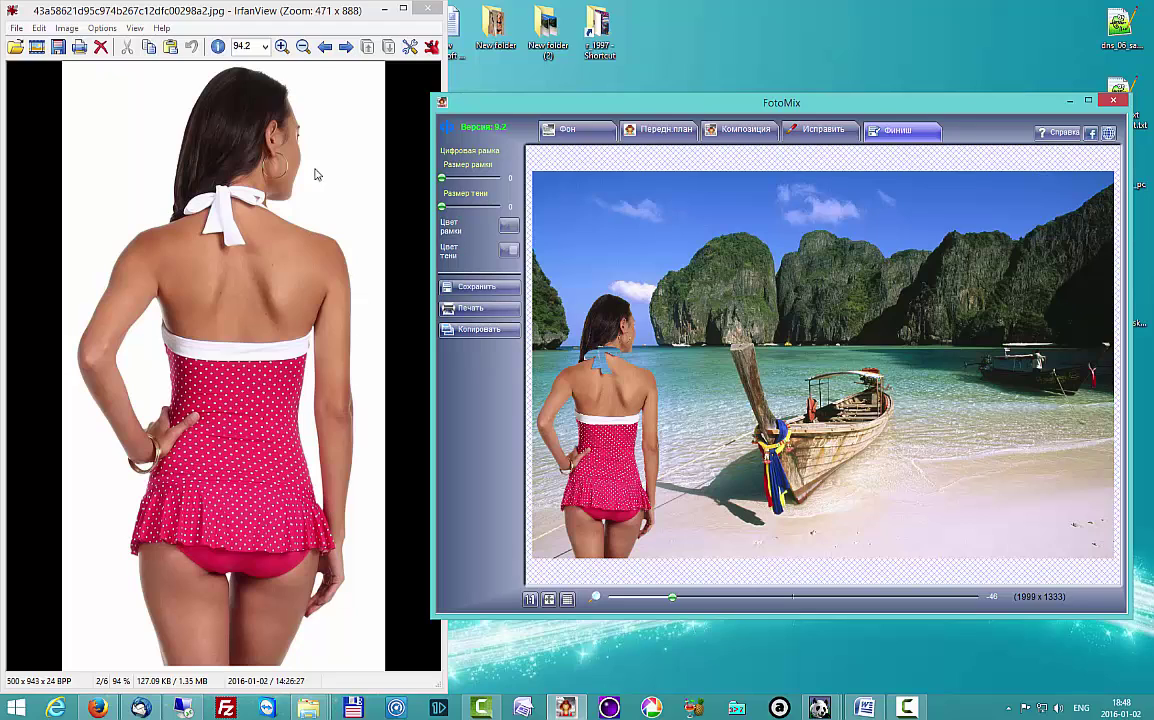
# Copy the white-background photo from IrfanView into FotoMix's foreground images and minimize the viewer.
pyautogui.click(148, 46)
pyautogui.moveTo(740, 110); pyautogui.dragTo(702, 101)
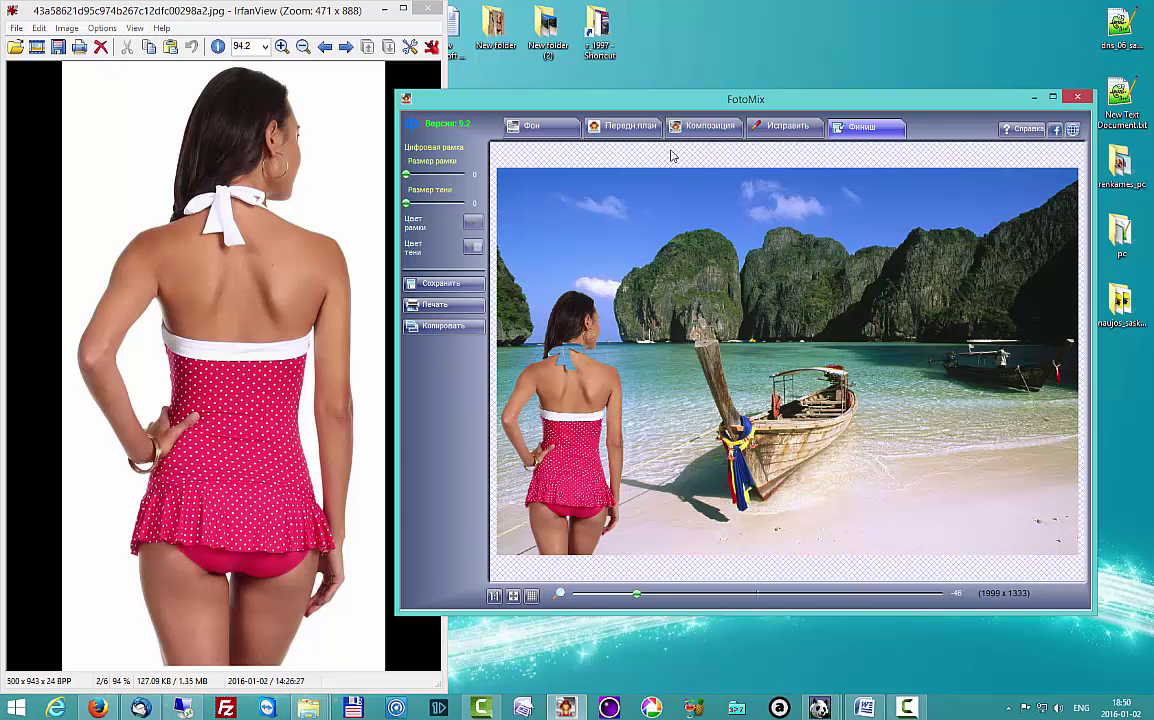
pyautogui.click(636, 129)
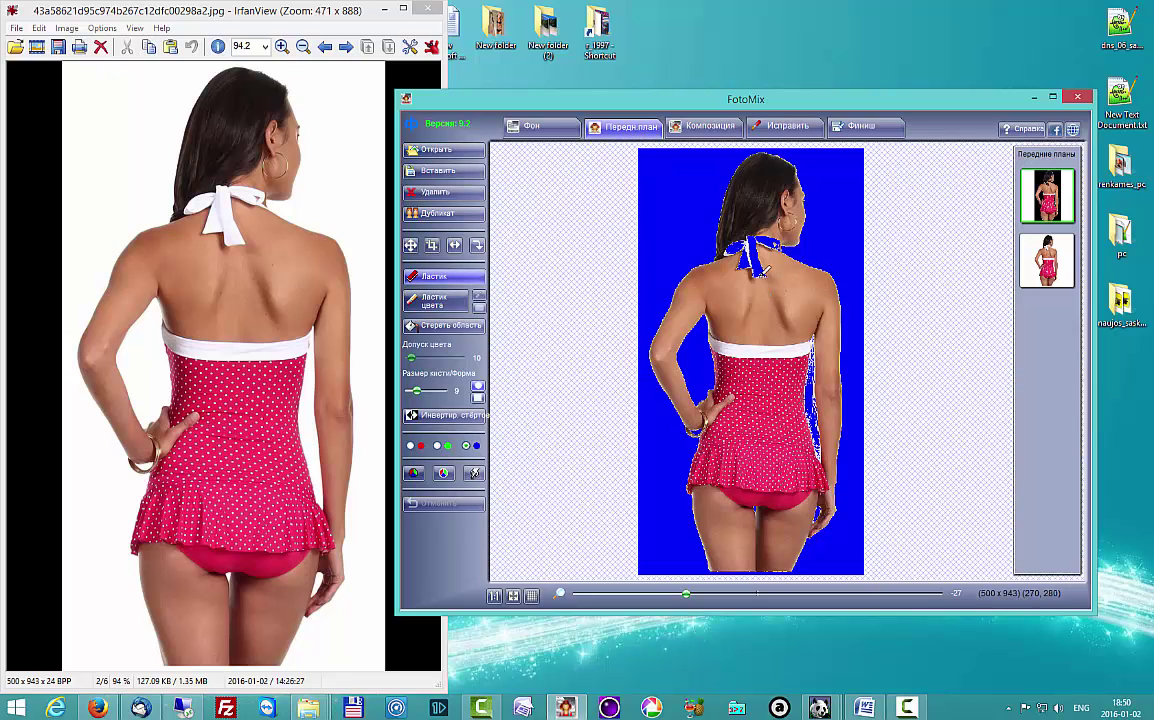
pyautogui.click(385, 8)
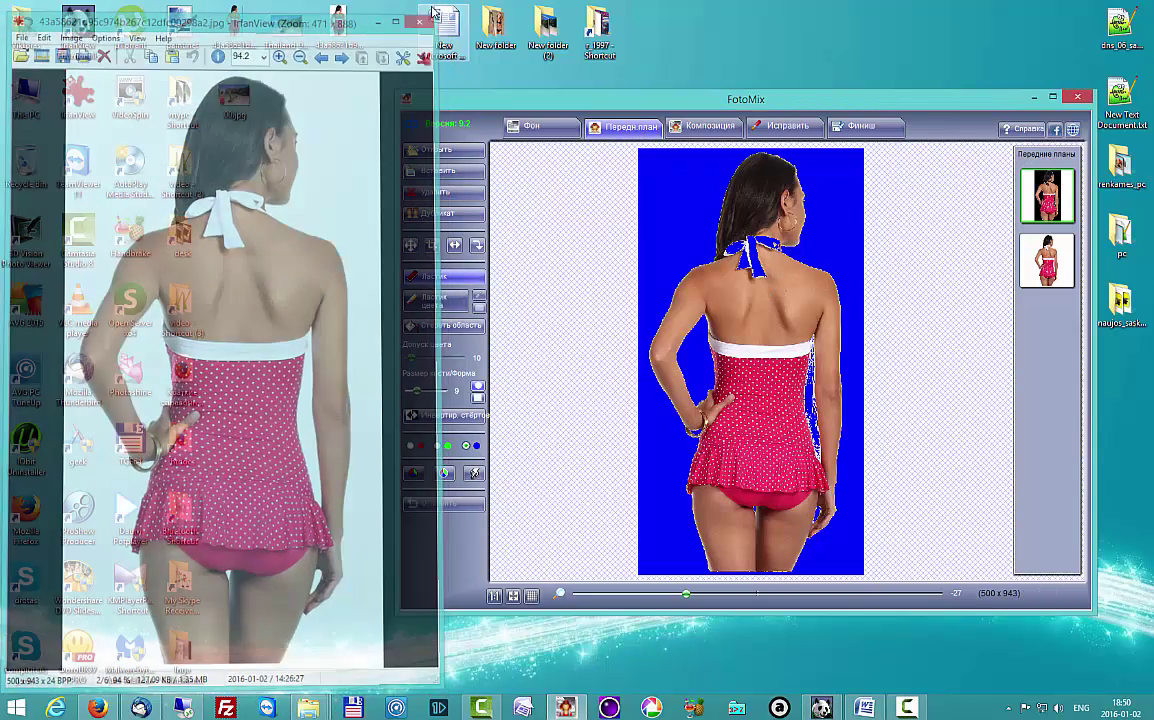
pyautogui.click(960, 400)
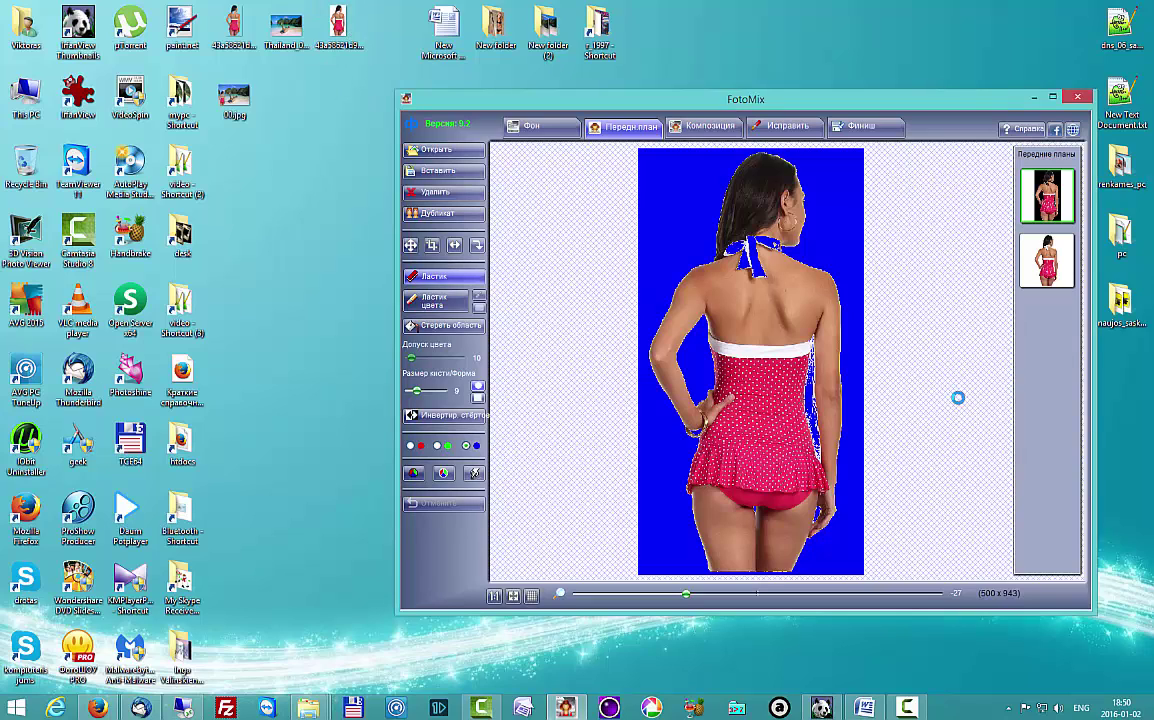
# In the composition, move the white-background photo right of the boat to the beach photo's lower edge, at about (1375, 415).
pyautogui.click(708, 127)
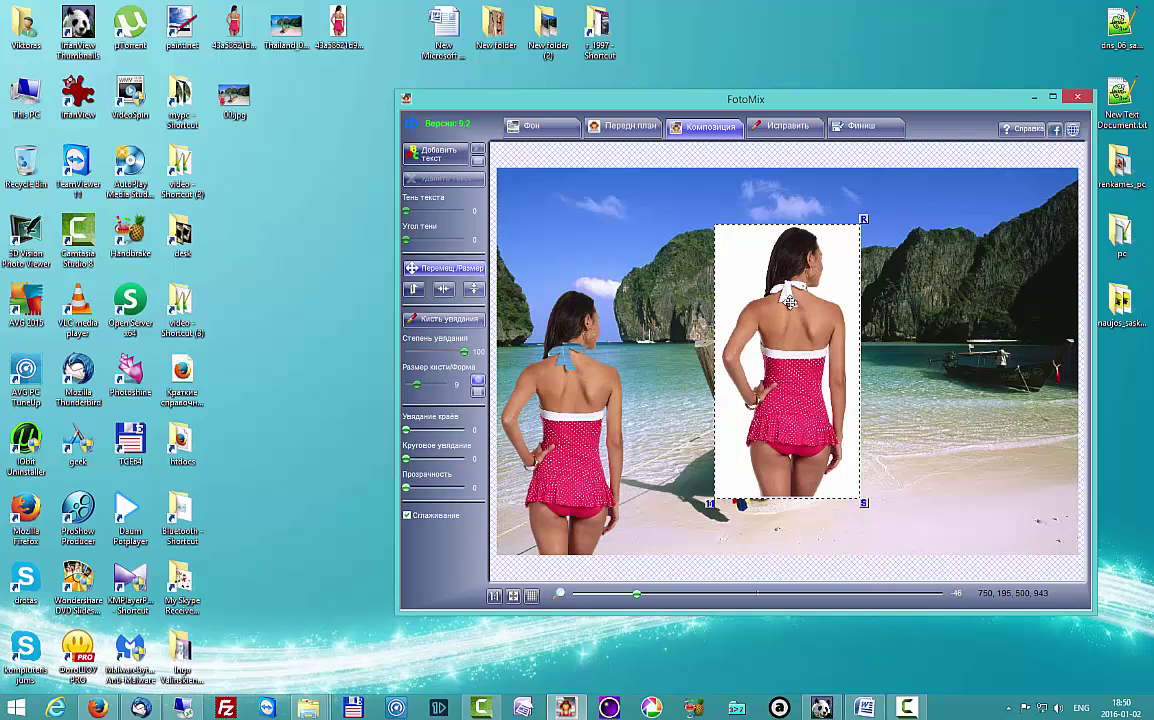
pyautogui.moveTo(776, 318); pyautogui.dragTo(672, 390)
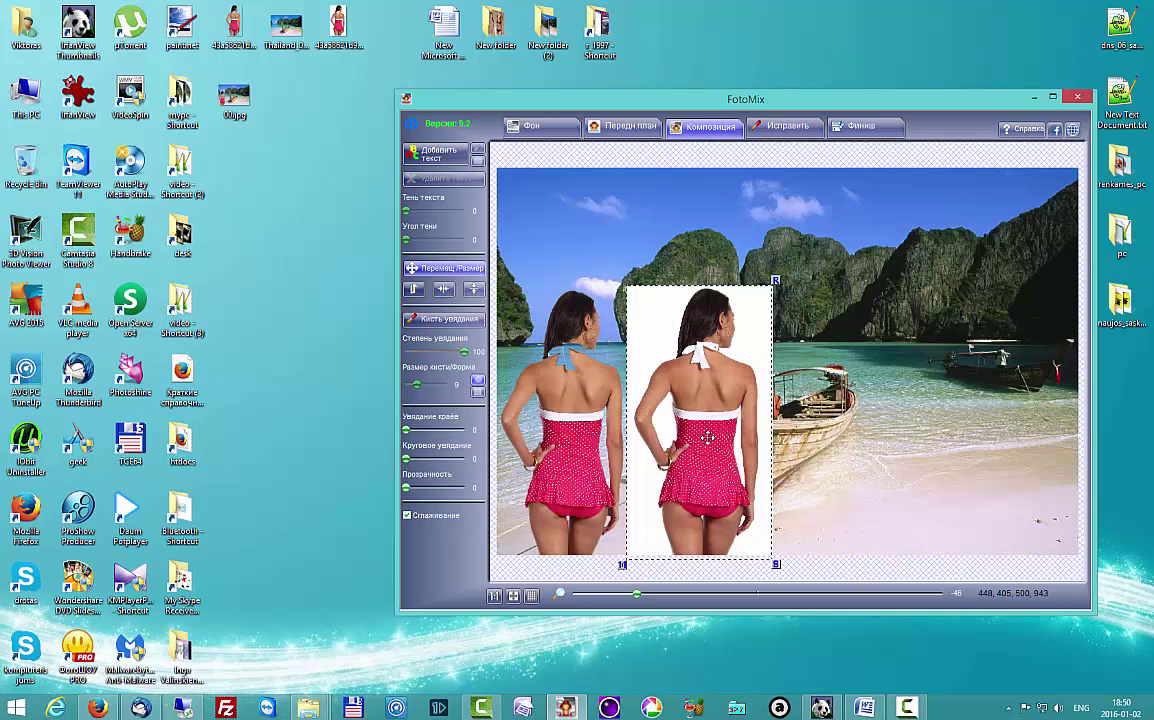
pyautogui.moveTo(703, 430); pyautogui.dragTo(858, 383)
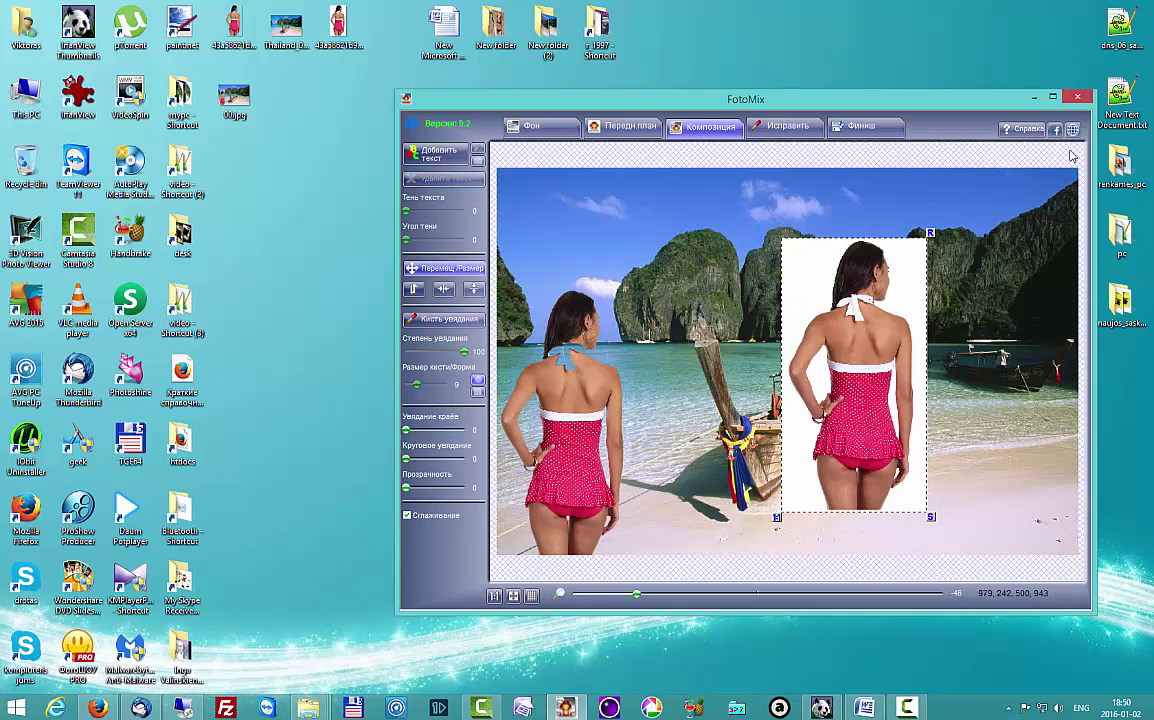
pyautogui.moveTo(864, 310); pyautogui.dragTo(981, 348)
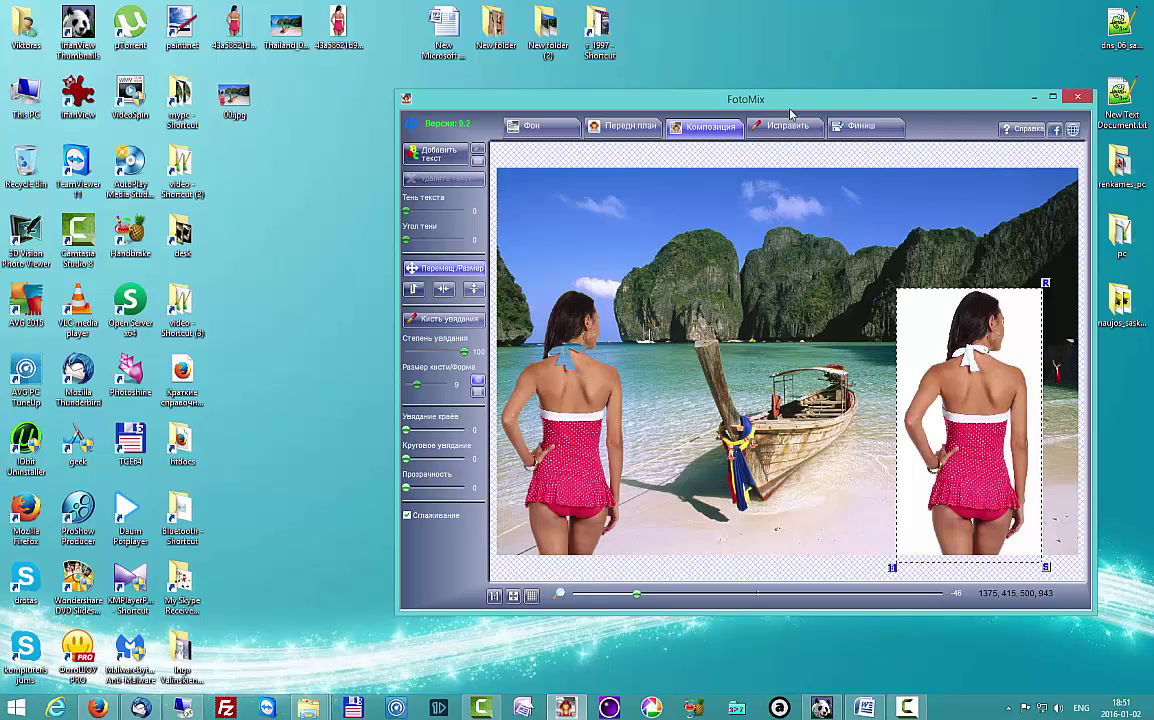
pyautogui.moveTo(740, 110); pyautogui.dragTo(577, 143)
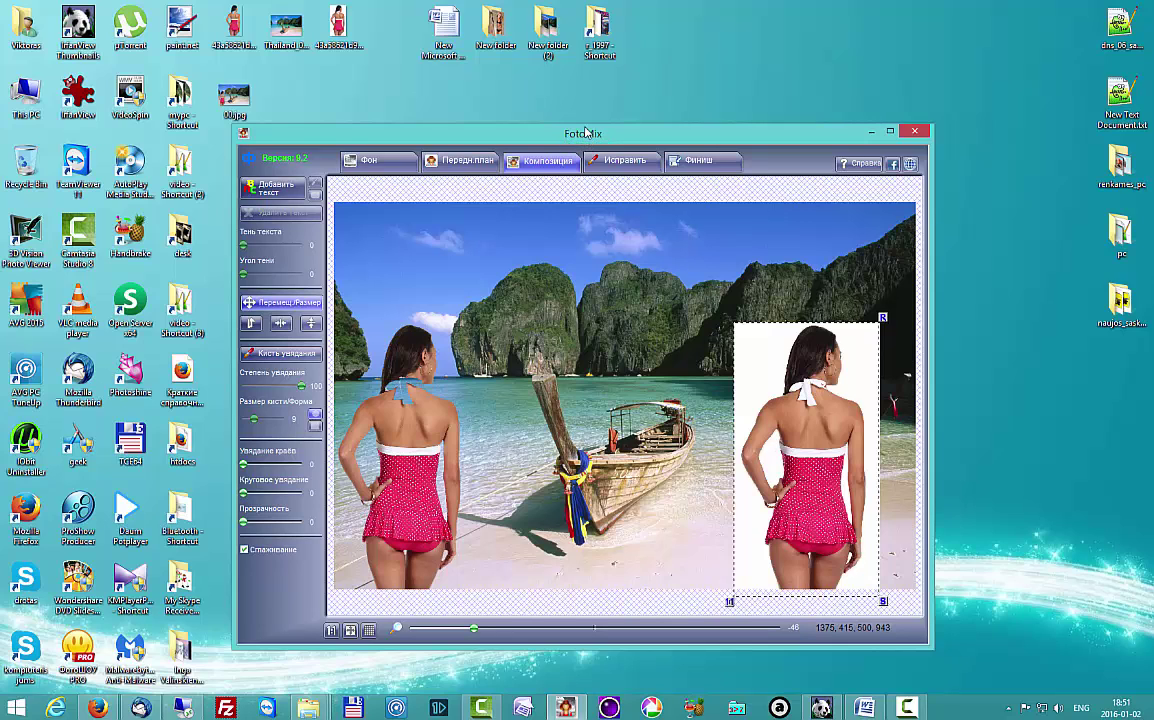
pyautogui.moveTo(586, 137); pyautogui.dragTo(573, 97)
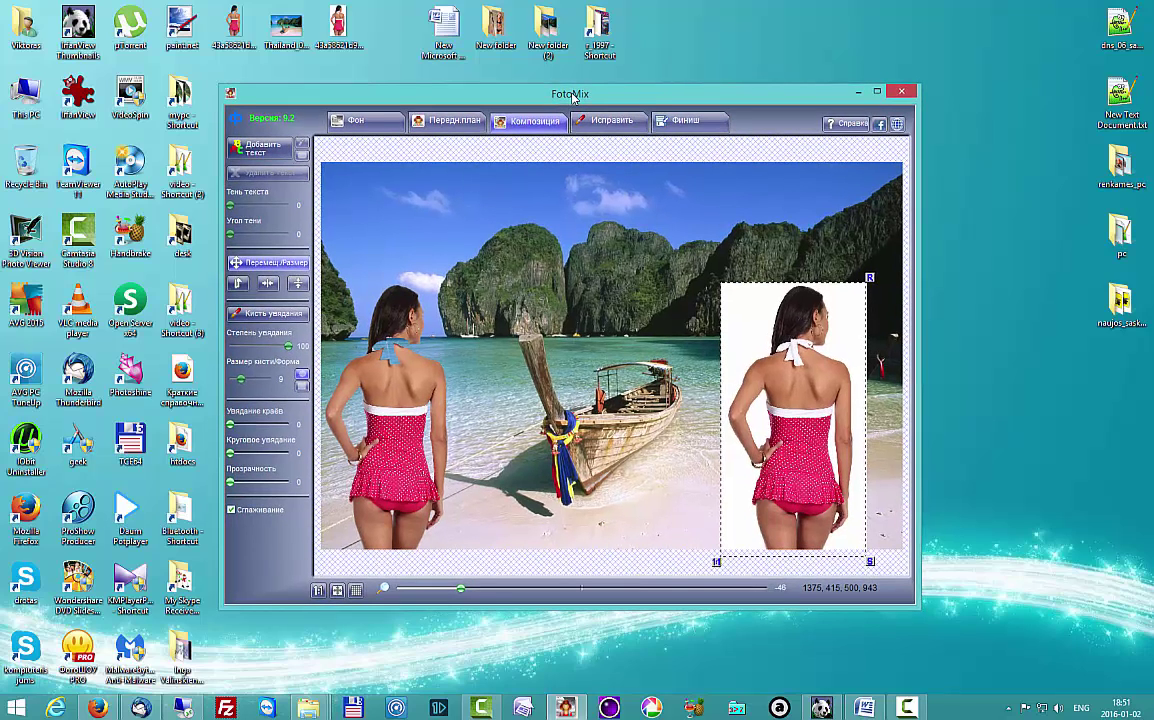